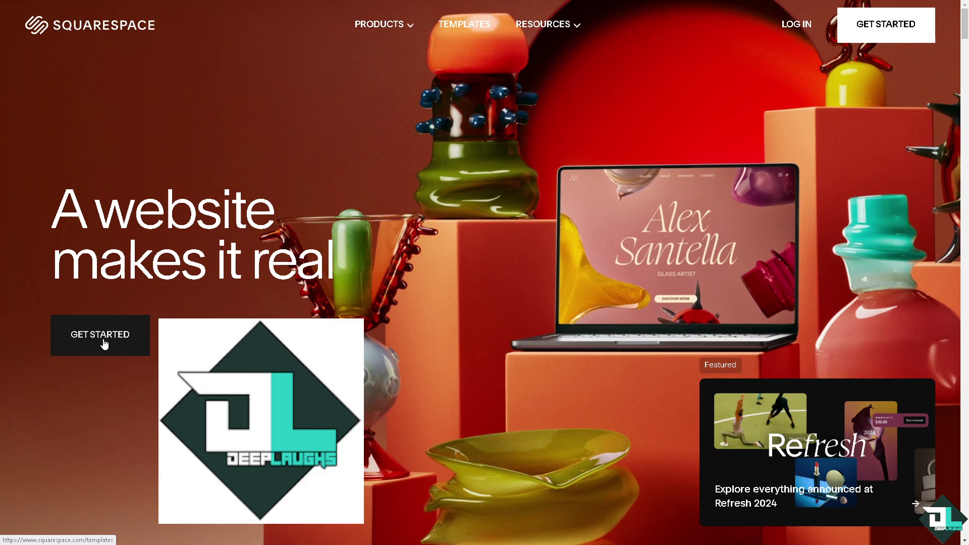
- Start signing up for a new site and skip the two onboarding questions
left_click(103, 343)
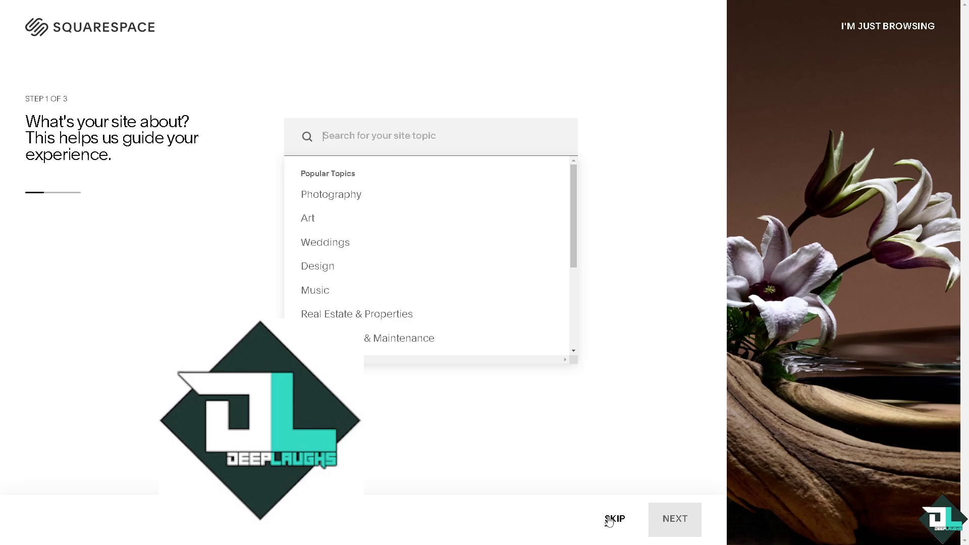
left_click(614, 520)
left_click(615, 521)
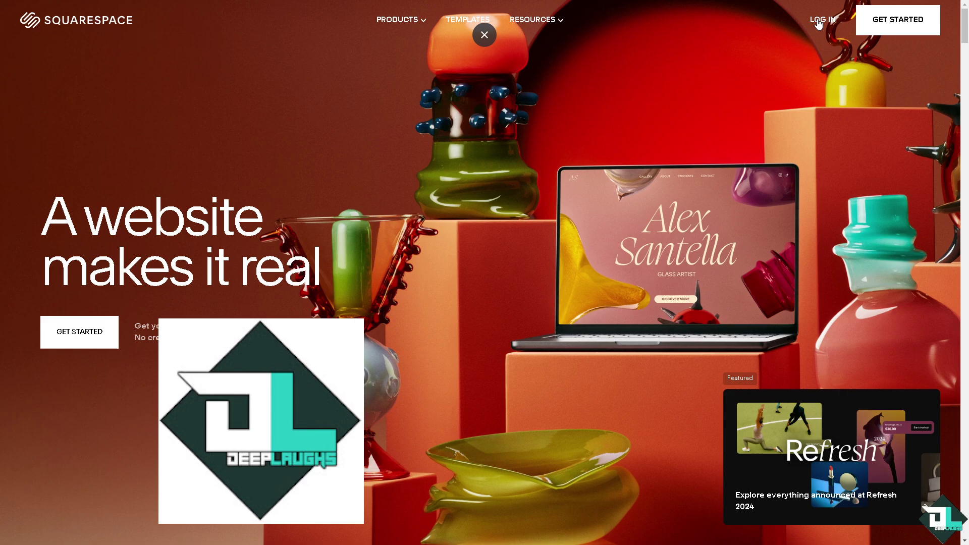
- Log in to the dashboard and open the Hello Down There page in the editor
left_click(819, 24)
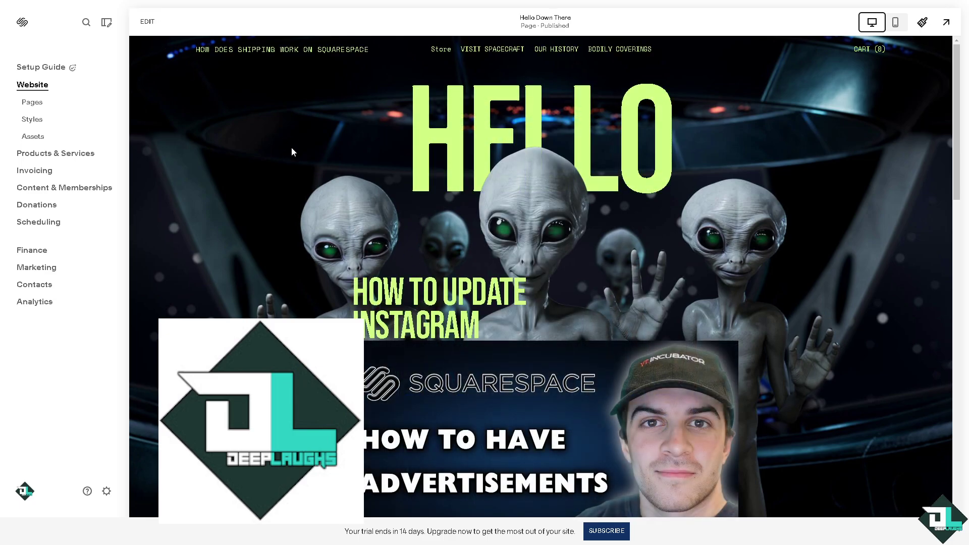
scroll(292, 147, "down", 4)
scroll(154, 41, "up", 3)
left_click(148, 22)
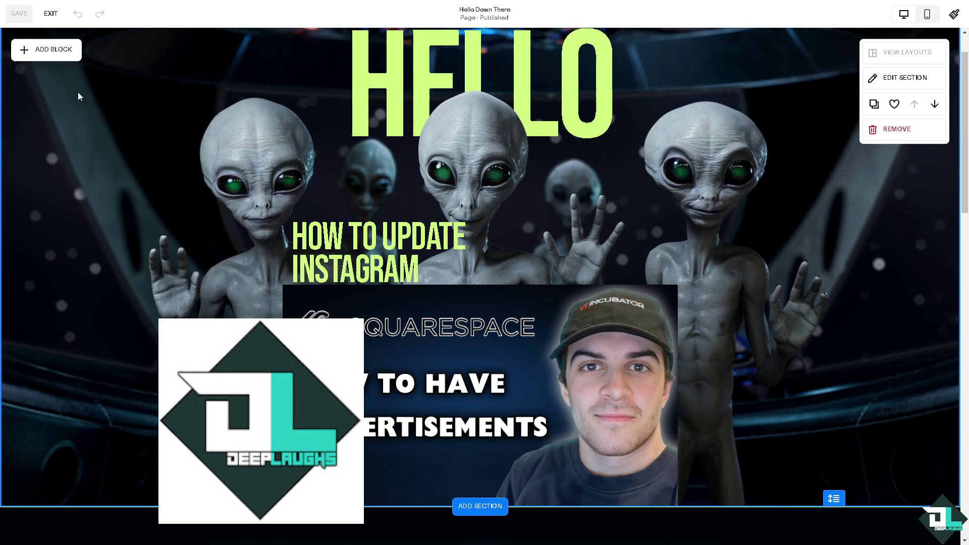
- Add a Hello, World! code block to the Earth section and open its content editor
scroll(162, 174, "down", 4)
scroll(122, 345, "down", 2)
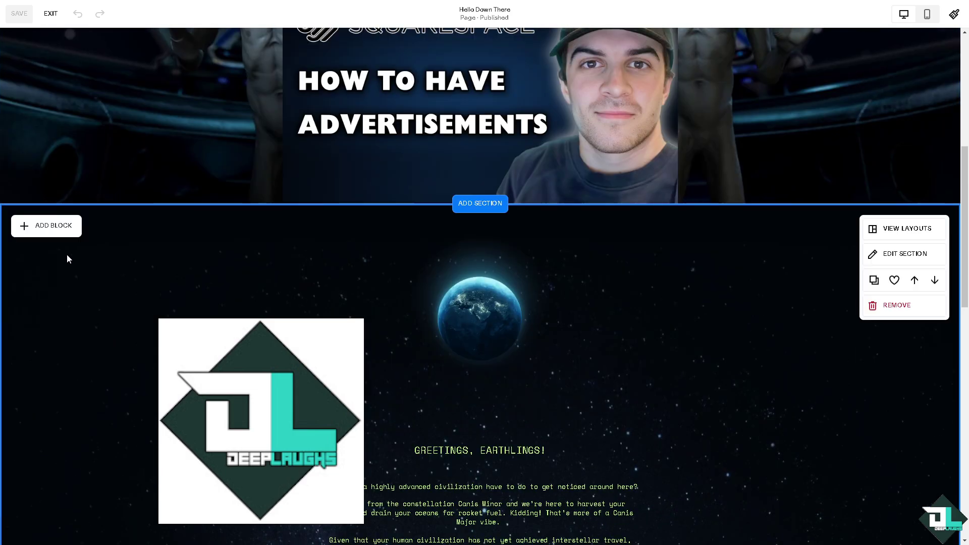
left_click(59, 225)
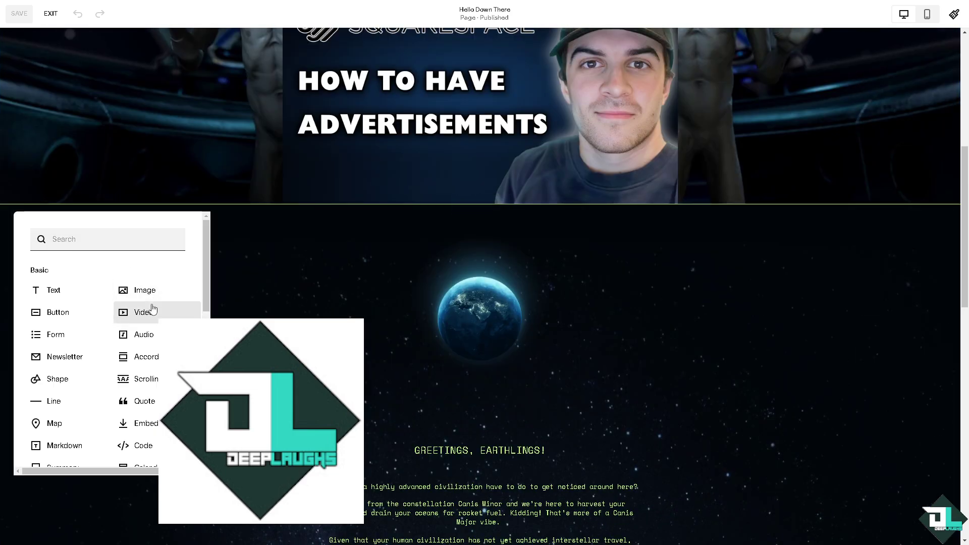
scroll(143, 320, "down", 3)
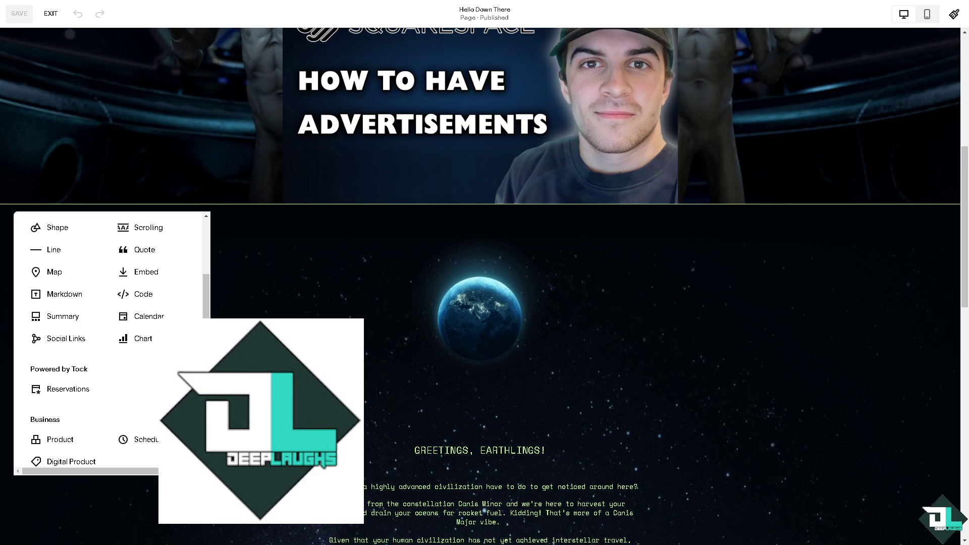
scroll(148, 354, "up", 3)
scroll(152, 376, "down", 1)
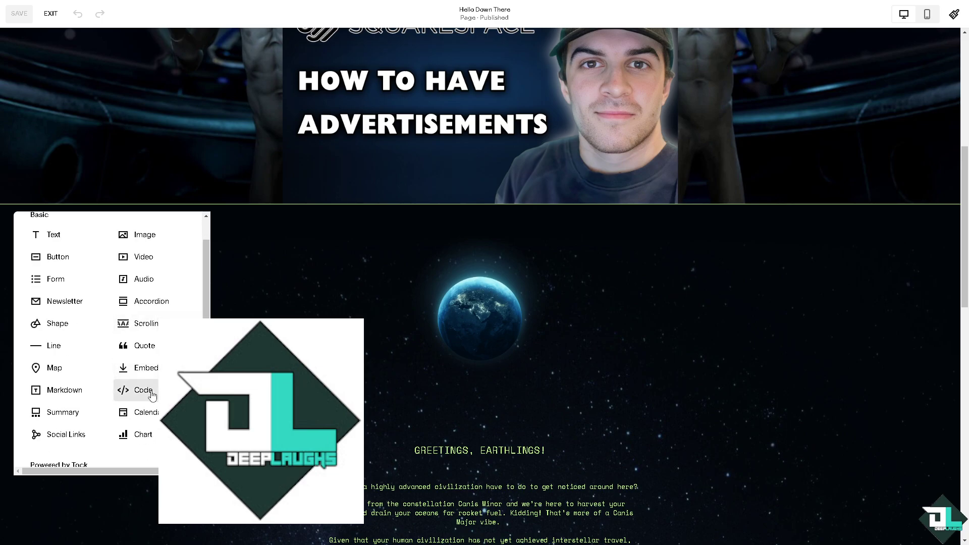
left_click(152, 389)
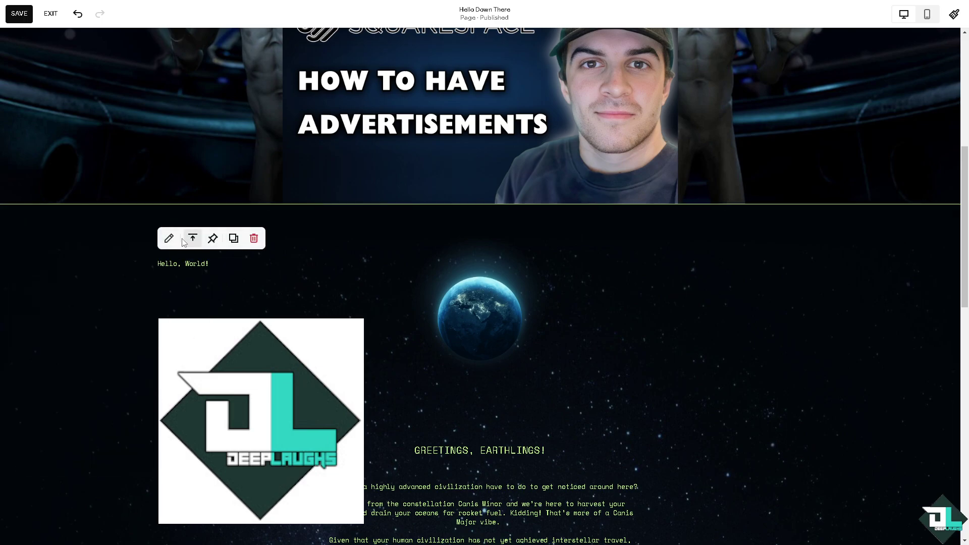
left_click(169, 238)
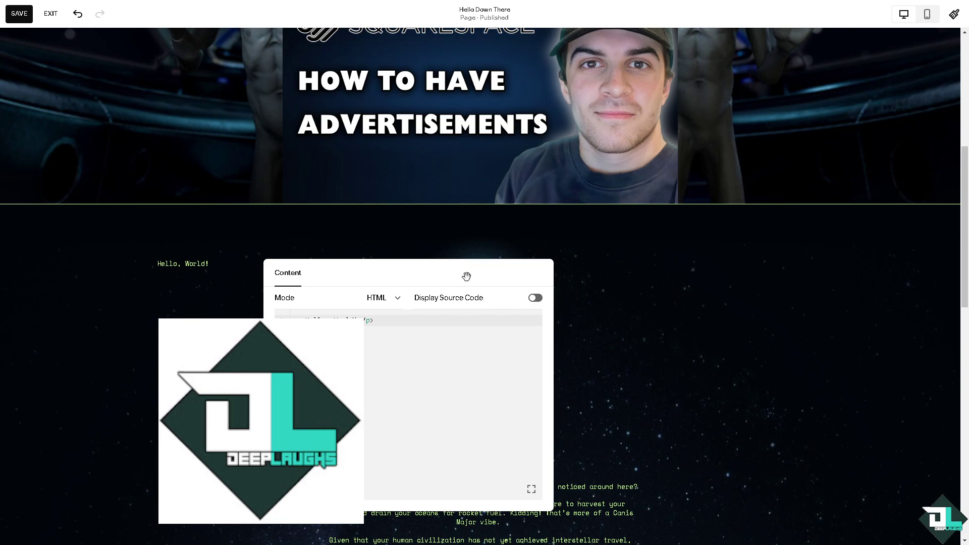
left_click_drag(465, 273, 291, 268)
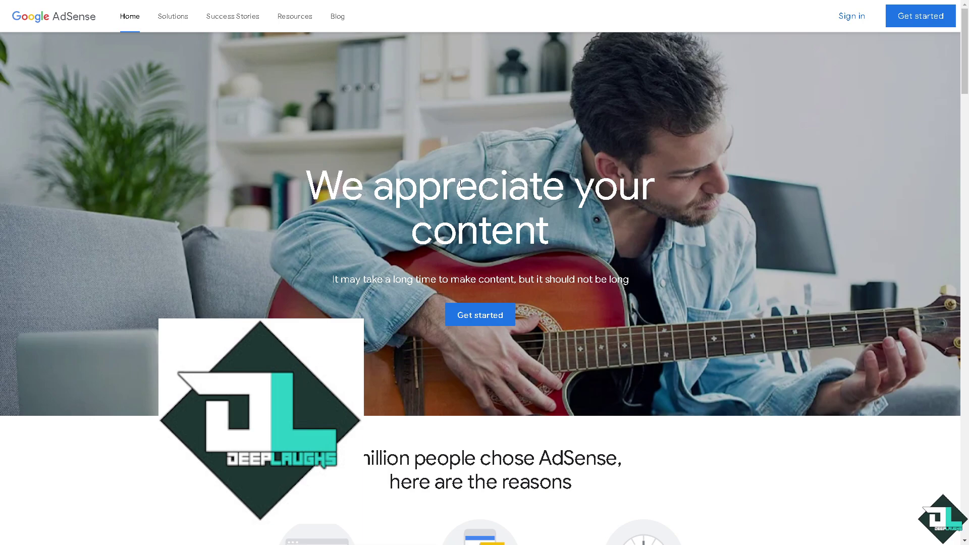
- Click through the AdSense Auto ads intro slides and dismiss them with Got it
scroll(460, 184, "down", 2)
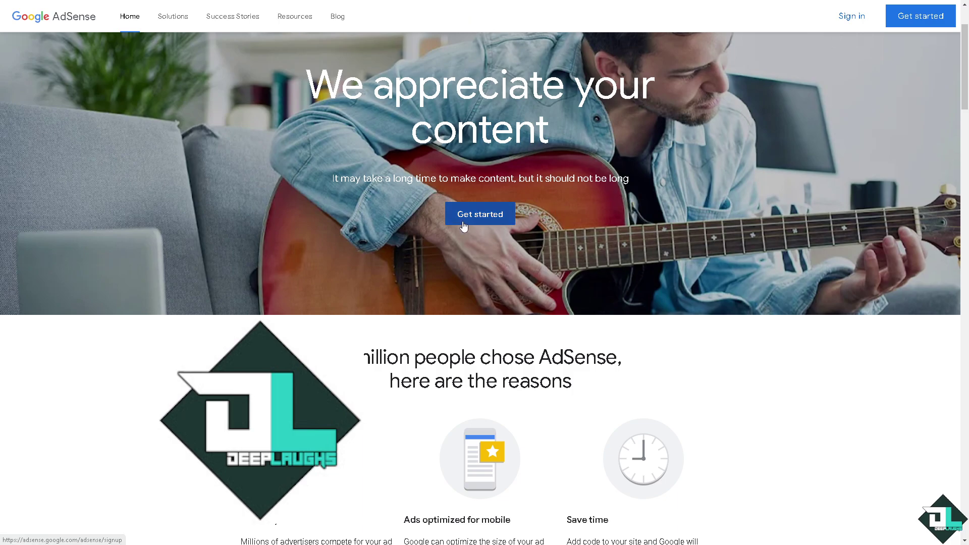
scroll(464, 226, "down", 2)
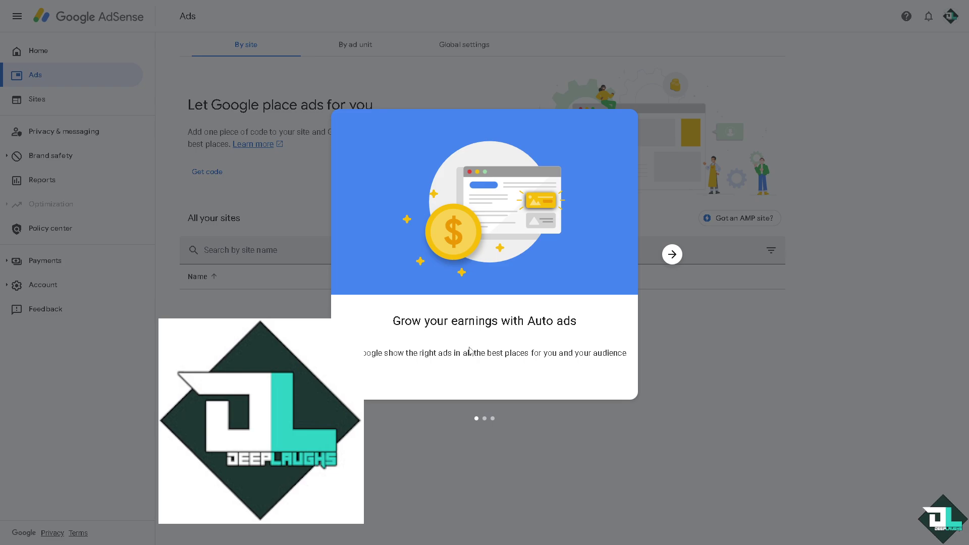
left_click(672, 255)
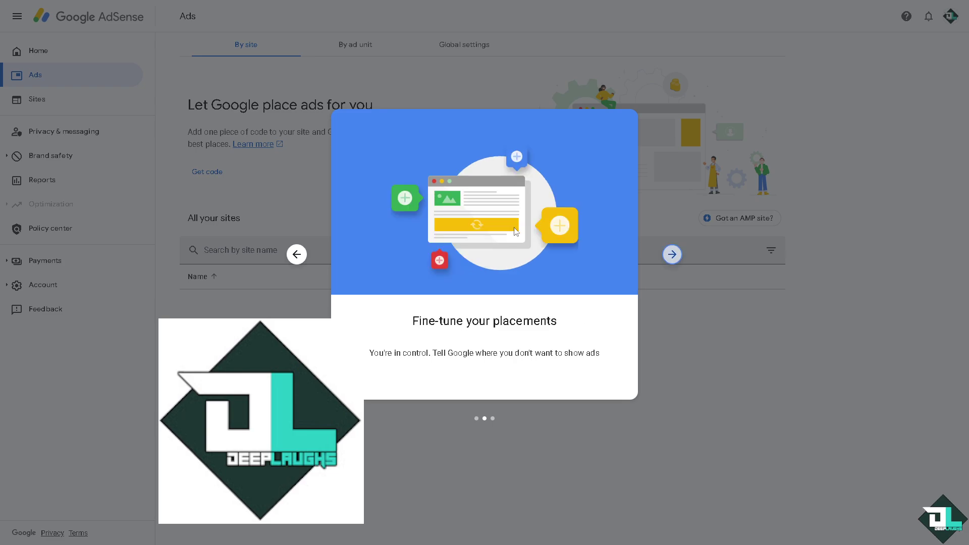
left_click(672, 255)
left_click(483, 376)
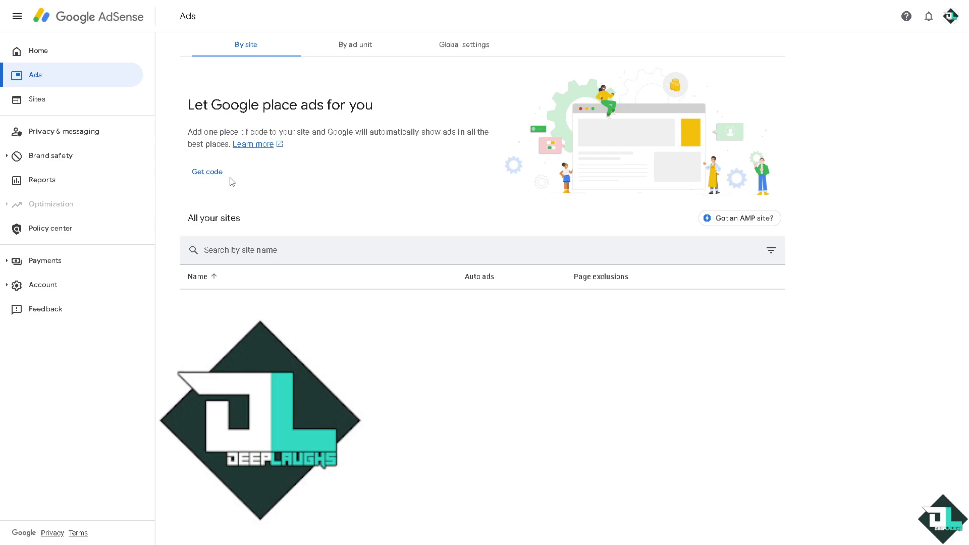
- Show the site's Auto ads code and copy it to the clipboard
left_click(209, 173)
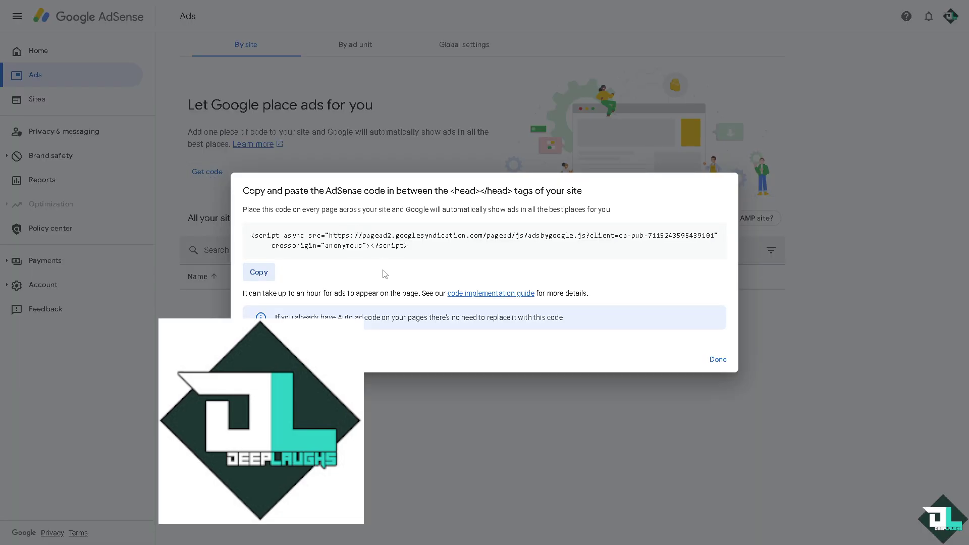
left_click(266, 276)
left_click(266, 275)
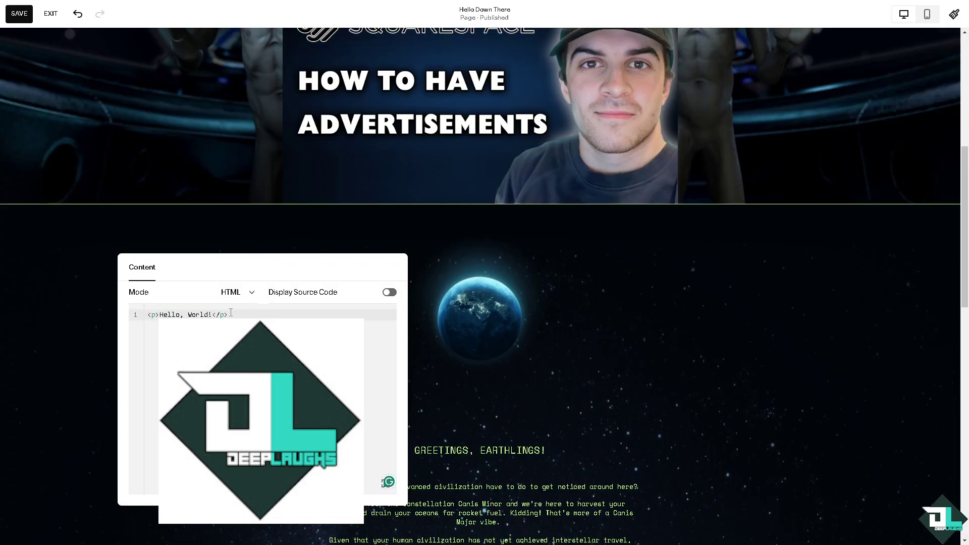
- Select the <p>Hello, World!</p> line and paste the AdSense script over it
left_click_drag(209, 314, 108, 318)
key("ctrl+v")
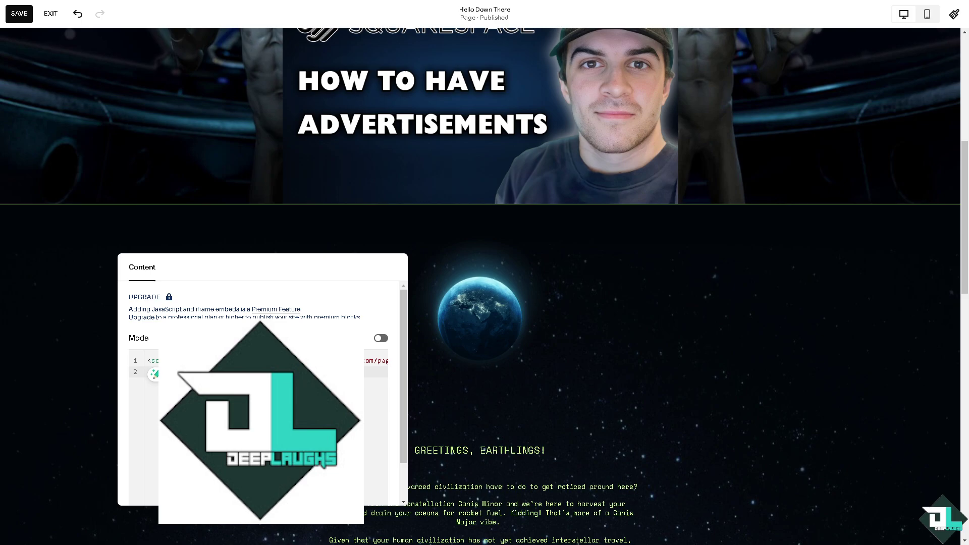
- Add an image block with the uploaded DeepLaughs logo, placed right of the Earth
left_click(48, 231)
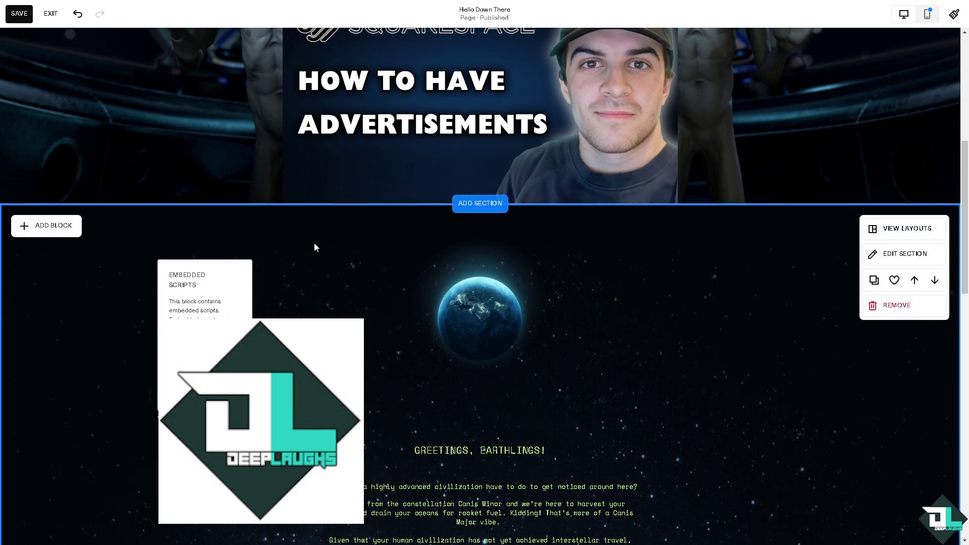
left_click(50, 228)
left_click(148, 293)
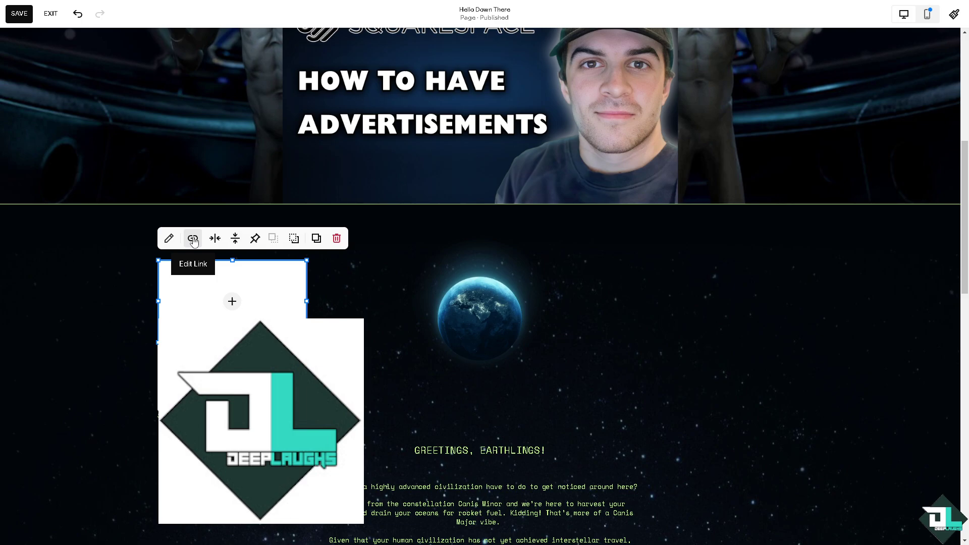
left_click(232, 302)
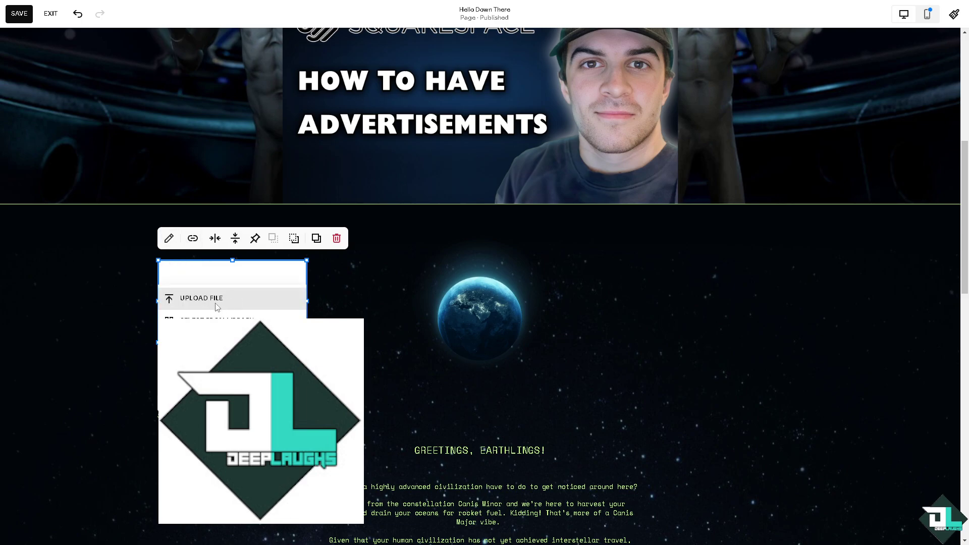
left_click(232, 298)
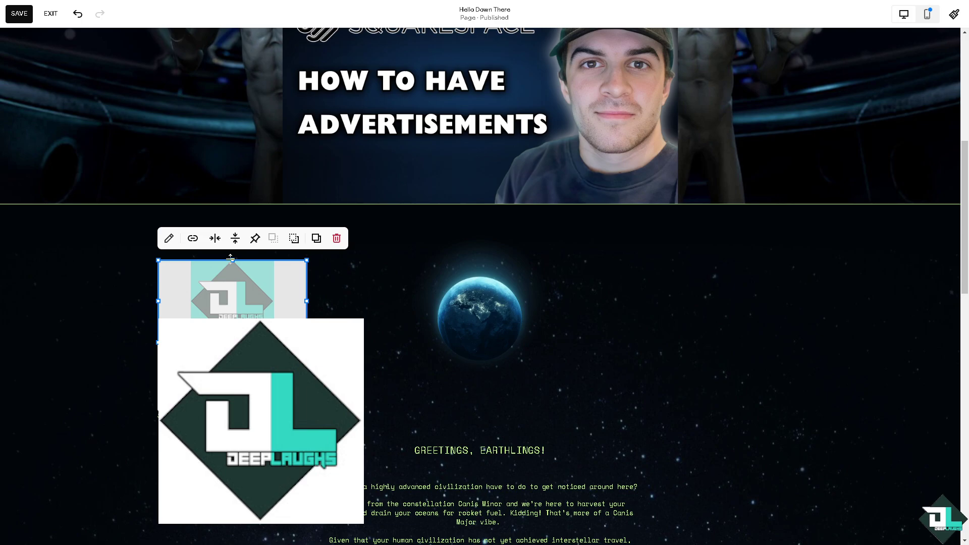
left_click_drag(175, 275, 641, 271)
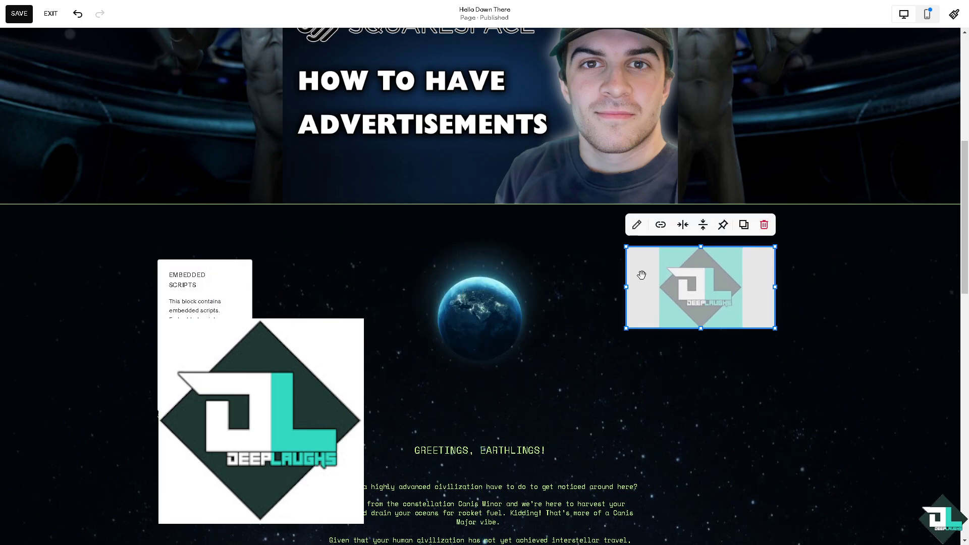
- Set the logo image's link to the pasted AdSense script and deselect it
left_click(661, 226)
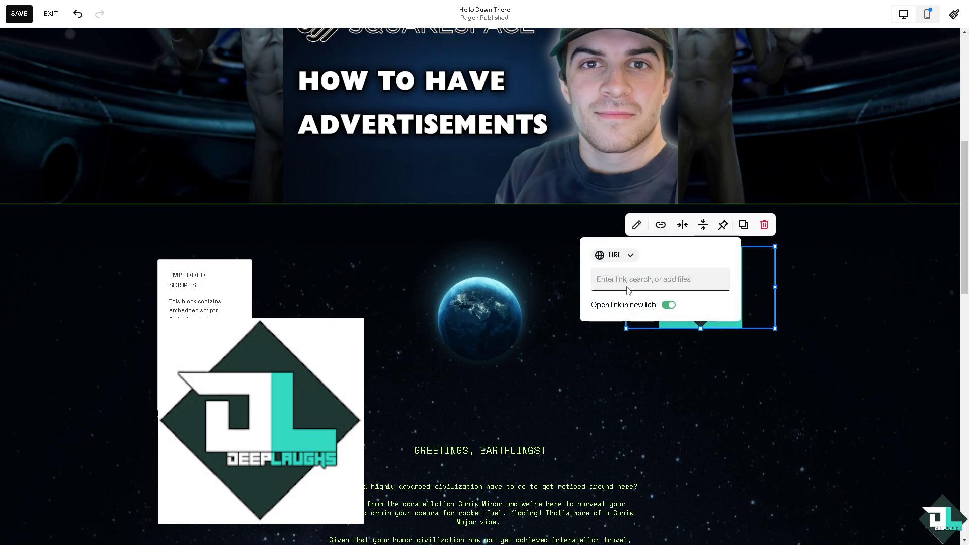
key("ctrl+v")
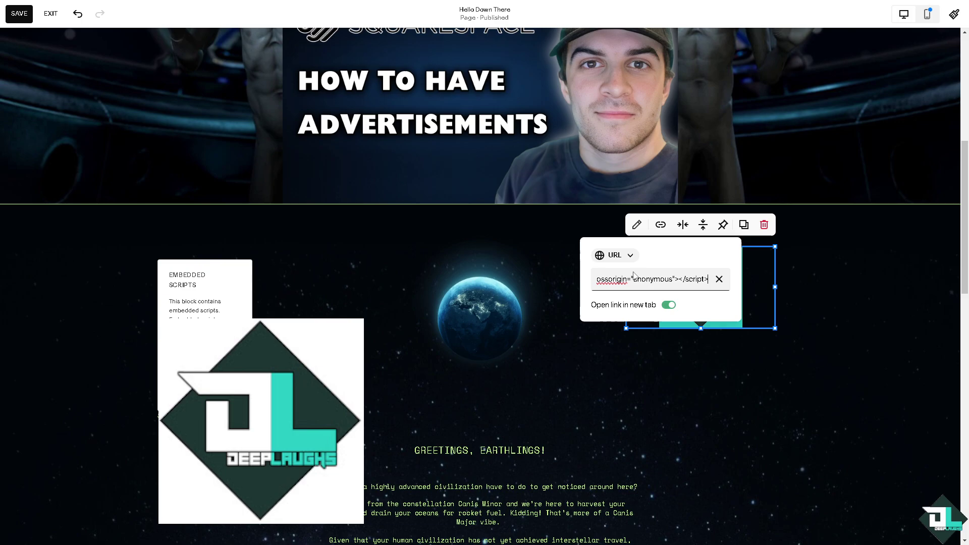
key("Tab")
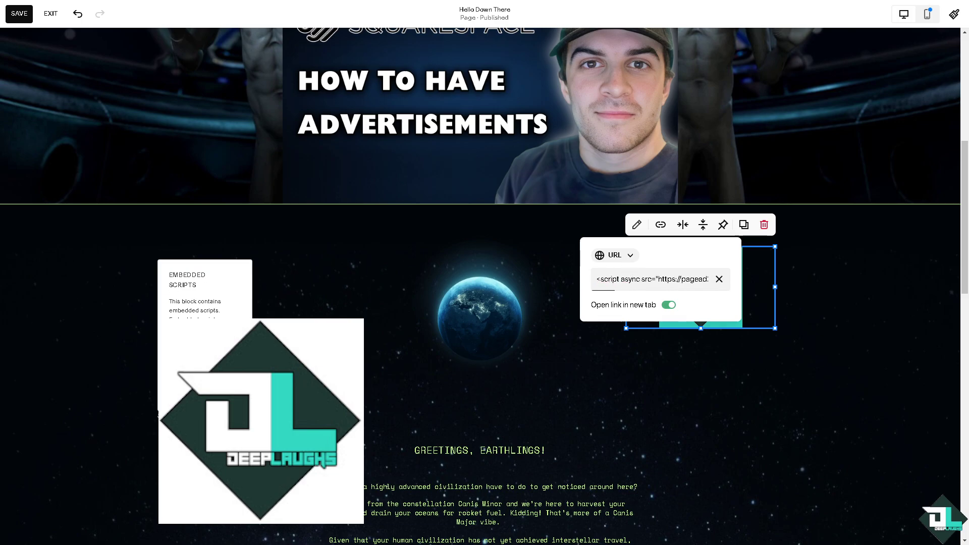
left_click(343, 271)
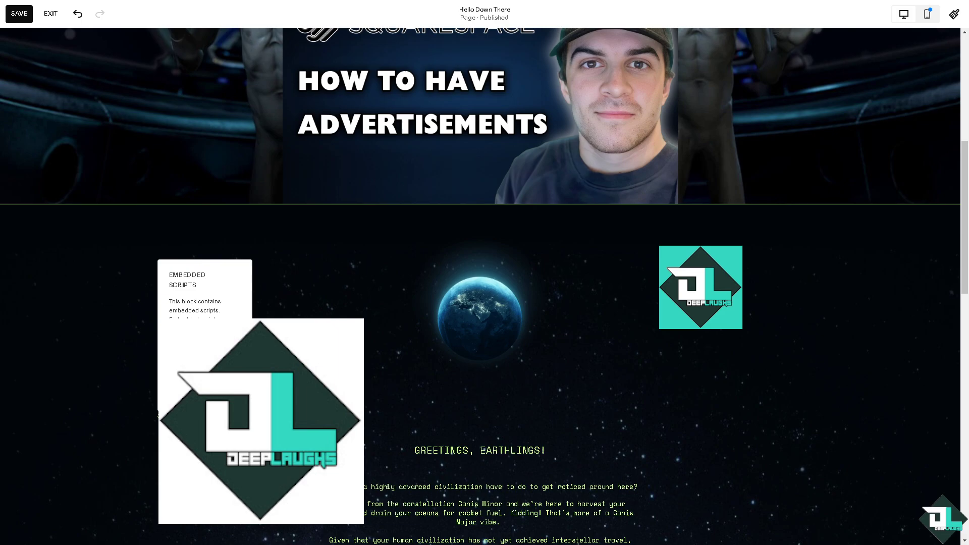
- Save the Hello Down There page edits and exit to the dashboard
mouse_move(2, 168)
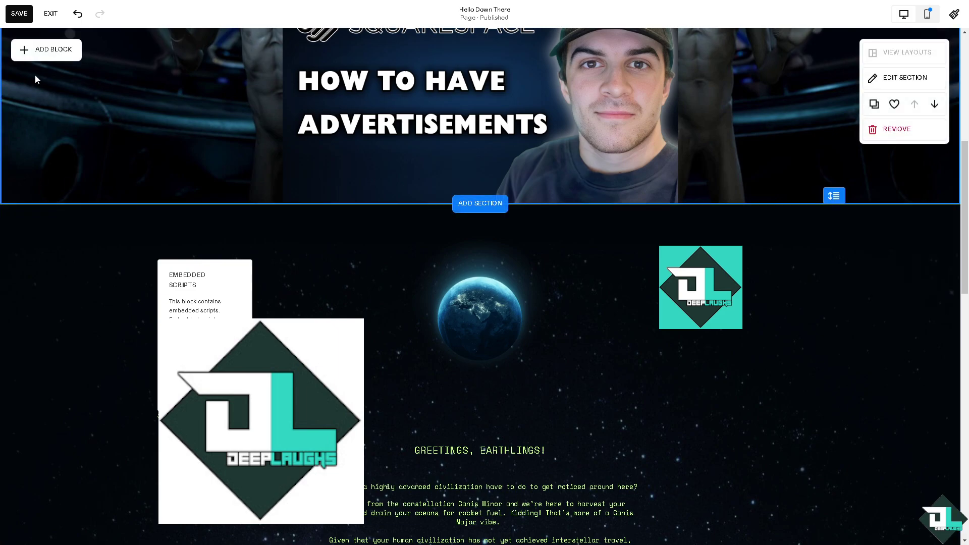
left_click(19, 13)
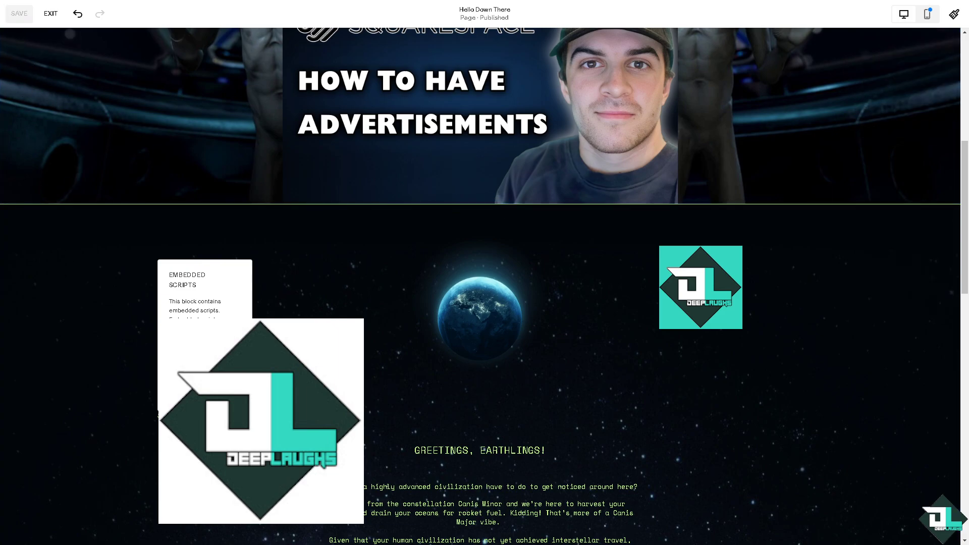
mouse_move(362, 310)
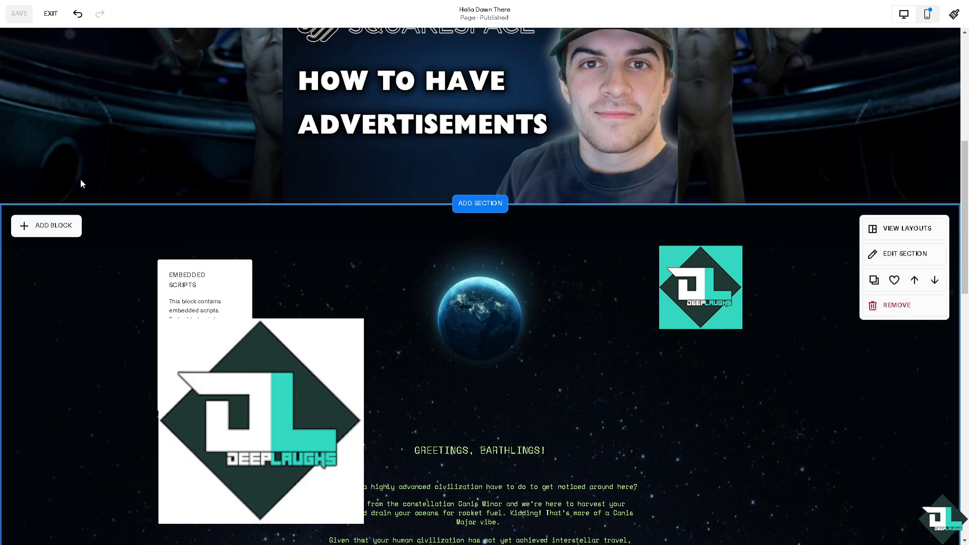
scroll(106, 162, "up", 4)
left_click(52, 14)
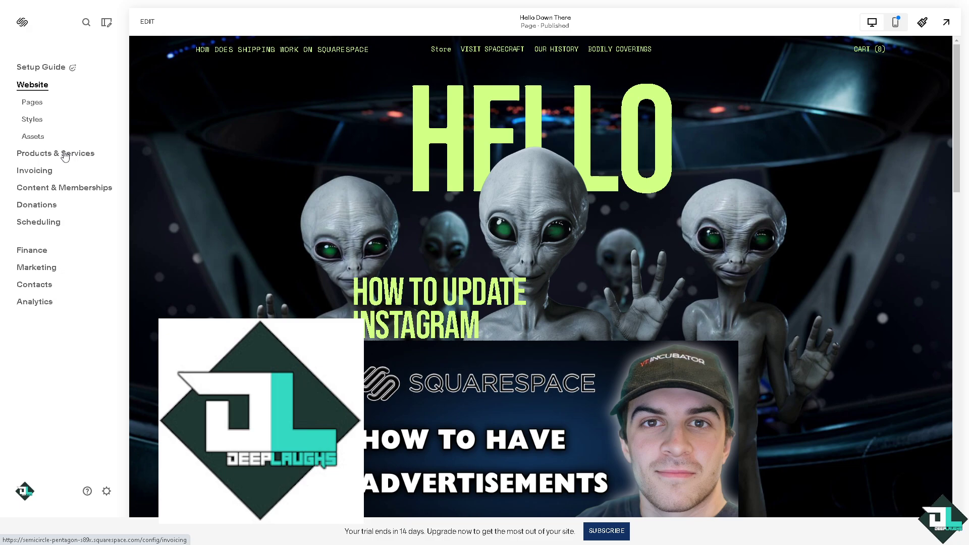
- Add a Blog page under Not Linked and browse its layouts as smaller thumbnails
left_click(32, 103)
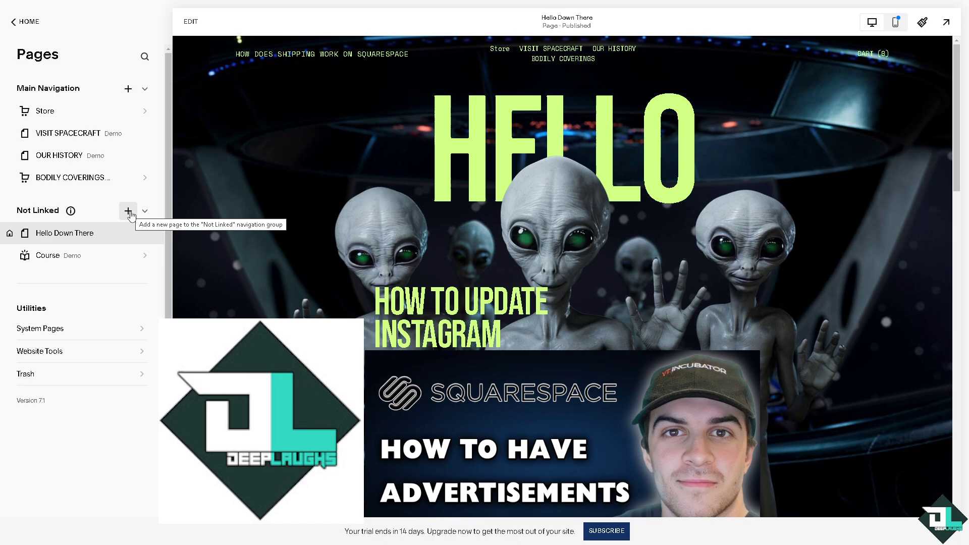
left_click(129, 212)
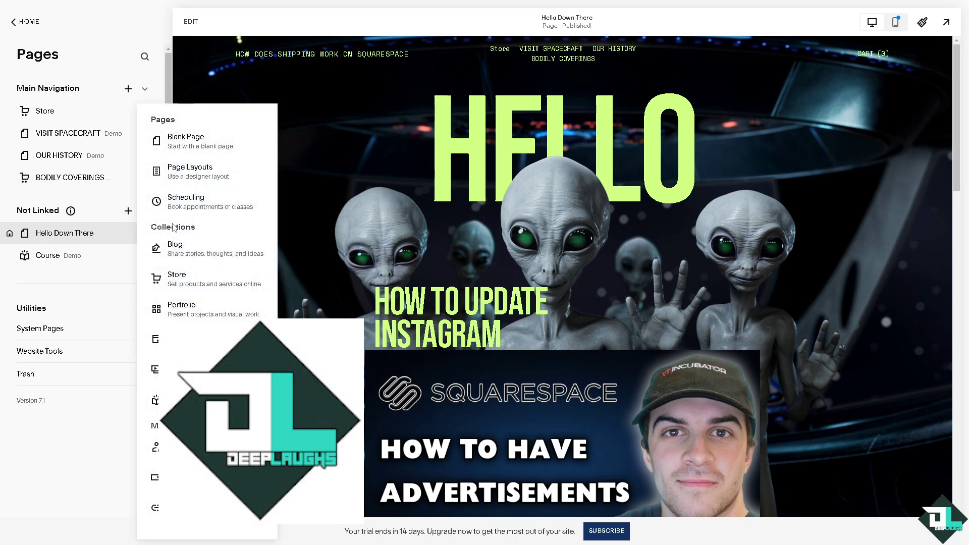
left_click(186, 250)
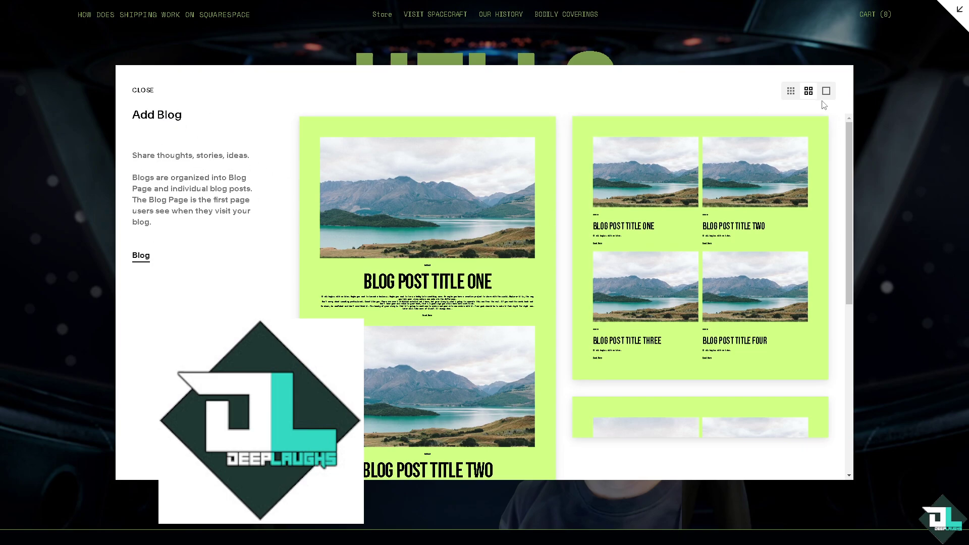
left_click(790, 92)
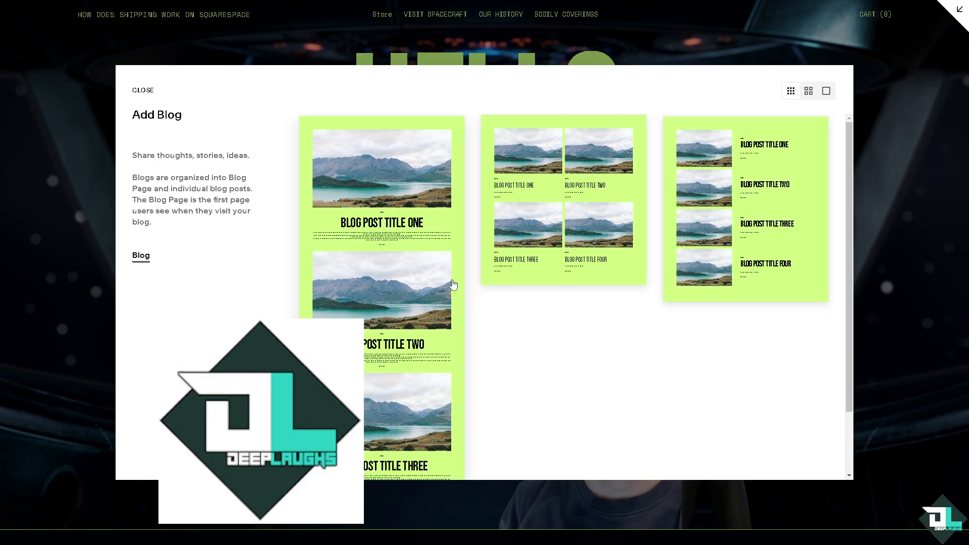
scroll(439, 278, "down", 2)
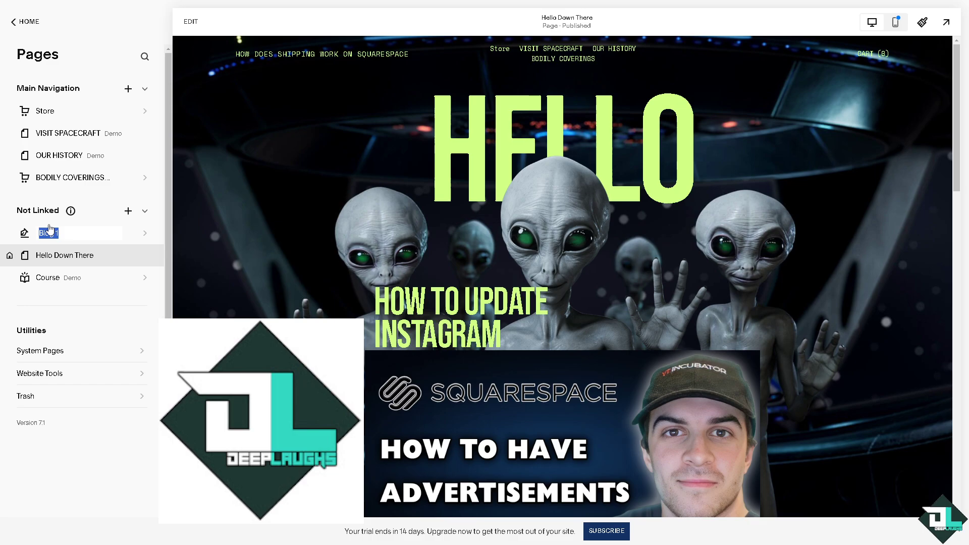
- Title the new blog 'How to Have Advertisements on Squarespace', dismissing the too-long error
key("ctrl+v")
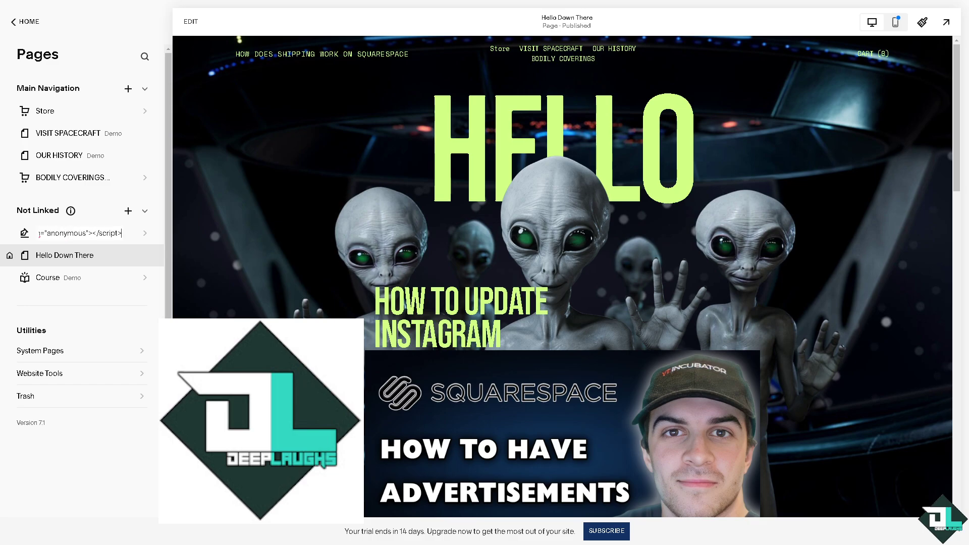
key("Home")
left_click(292, 262)
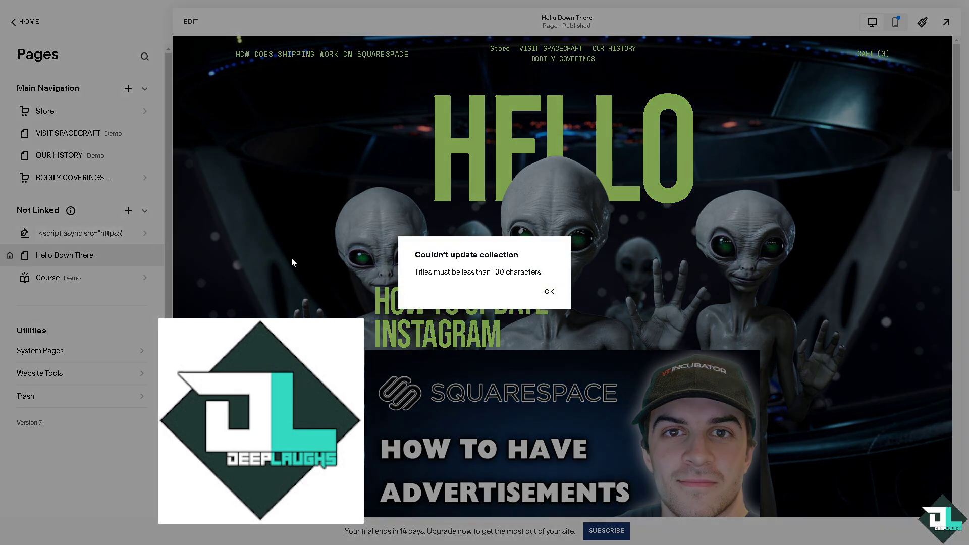
left_click(549, 291)
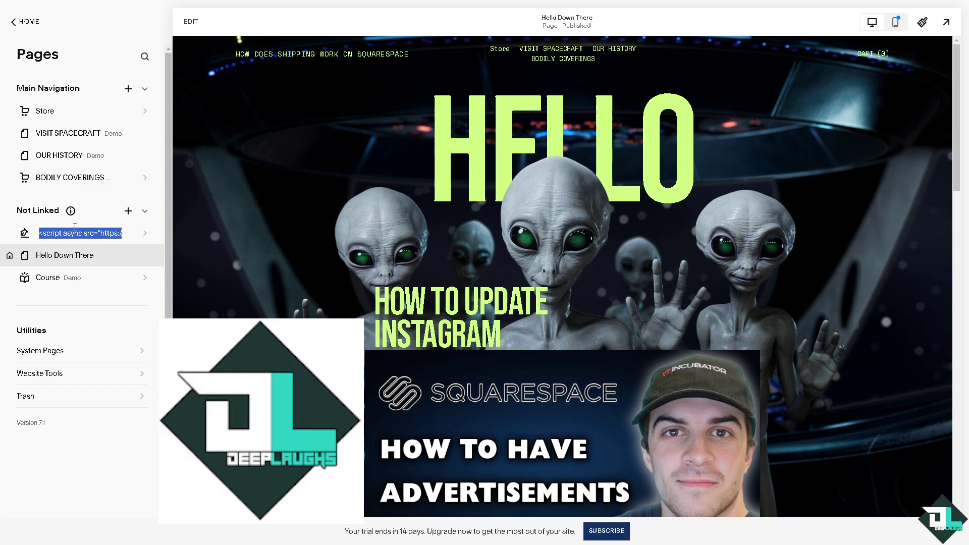
key("ctrl+v")
key("Home")
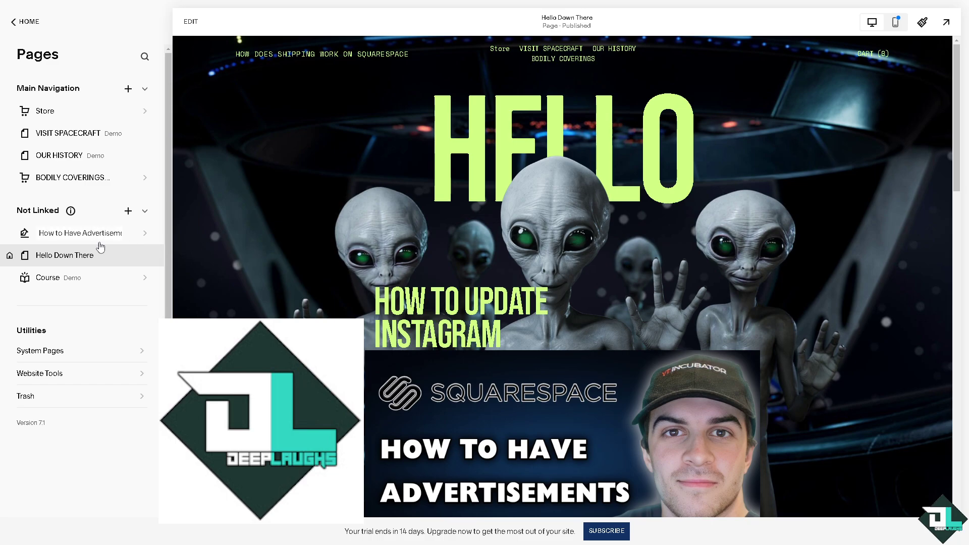
left_click(142, 239)
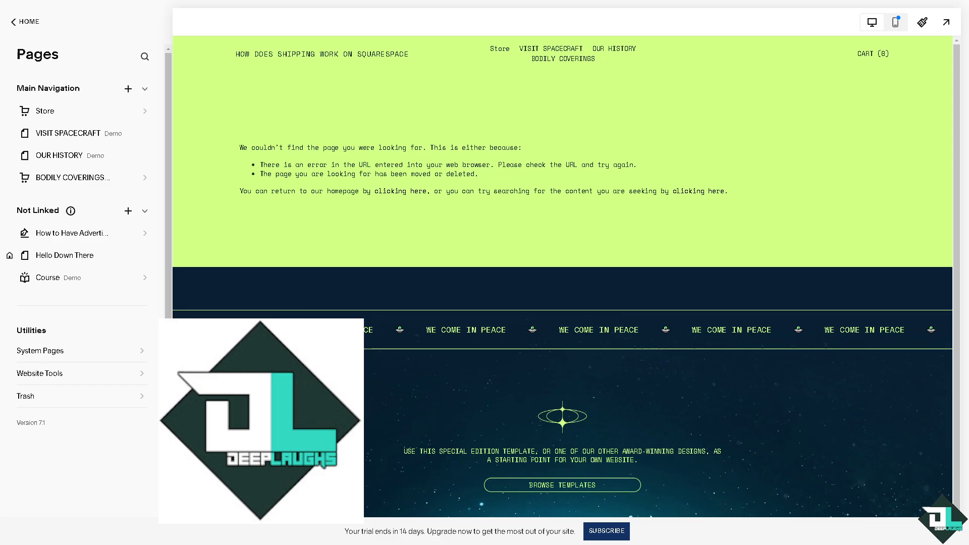
- Open the How to Have Advertisements blog in the editor and scroll its sample posts
left_click(72, 232)
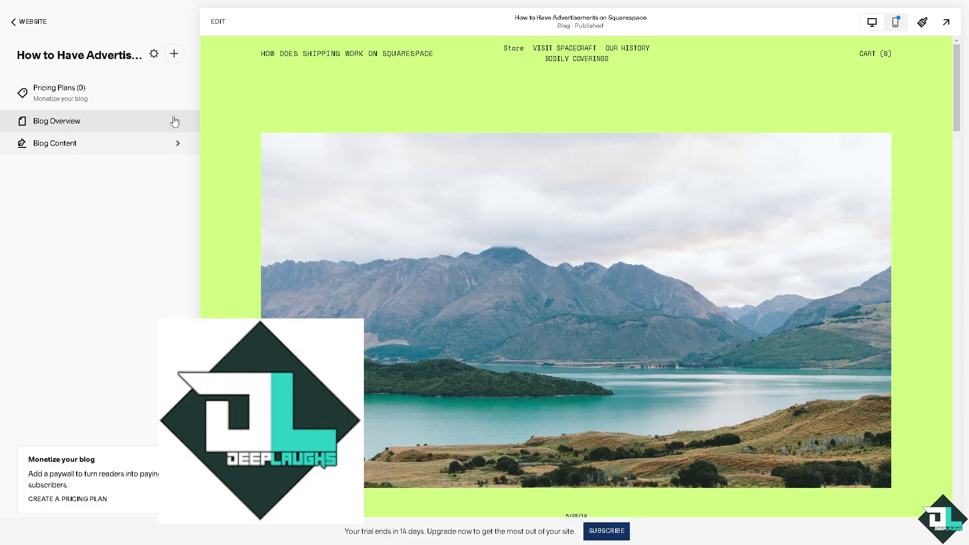
left_click(219, 24)
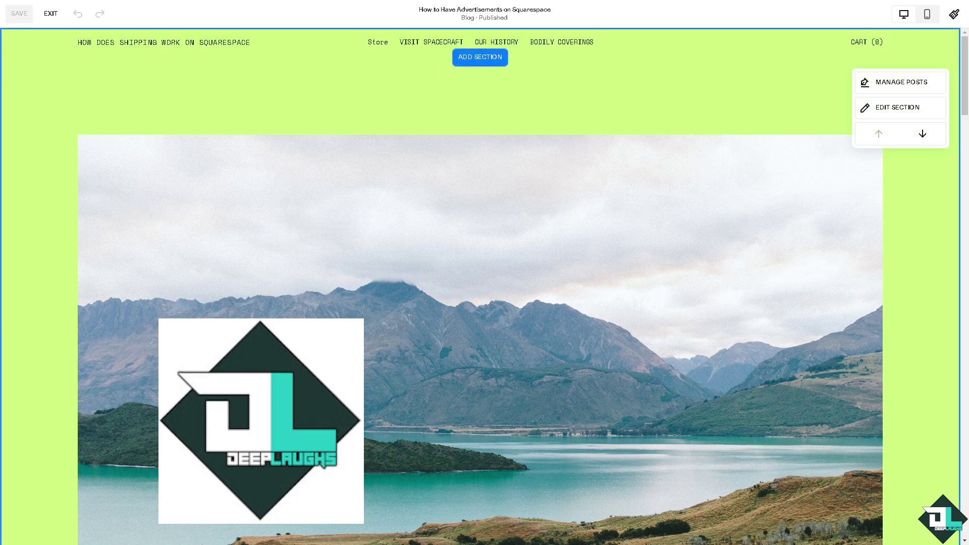
scroll(480, 283, "down", 10)
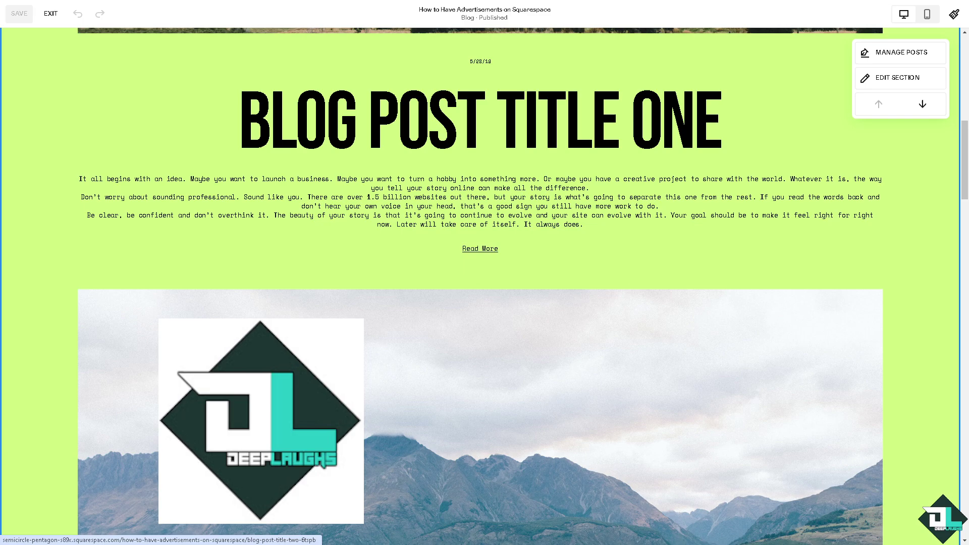
scroll(285, 306, "down", 13)
scroll(285, 306, "down", 10)
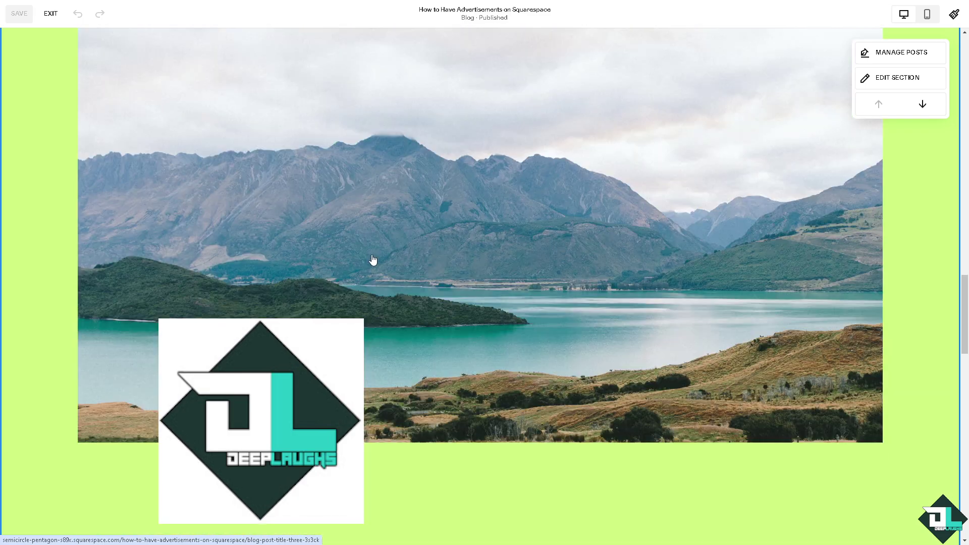
scroll(368, 273, "up", 20)
scroll(388, 271, "up", 10)
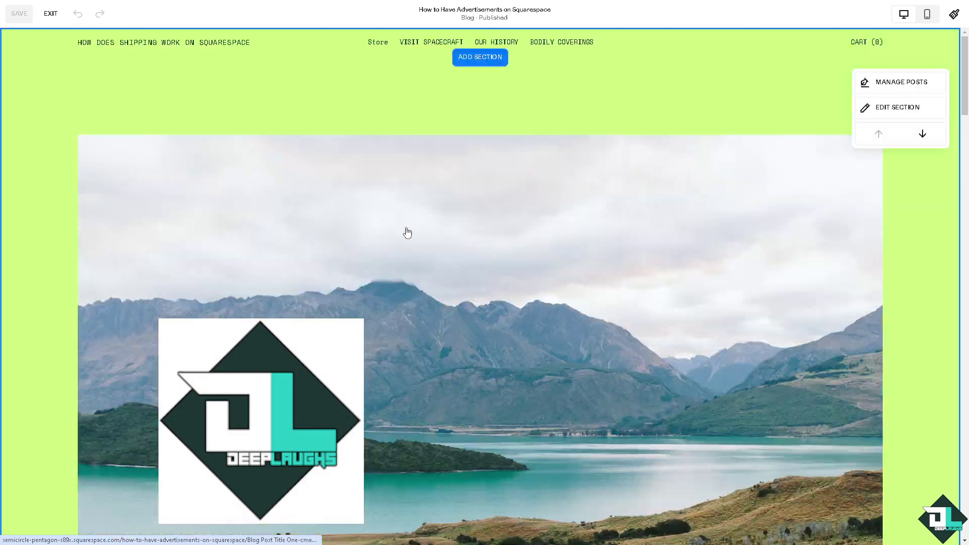
- Insert a Contact Us section with a form into the blog page
left_click(484, 57)
left_click(485, 58)
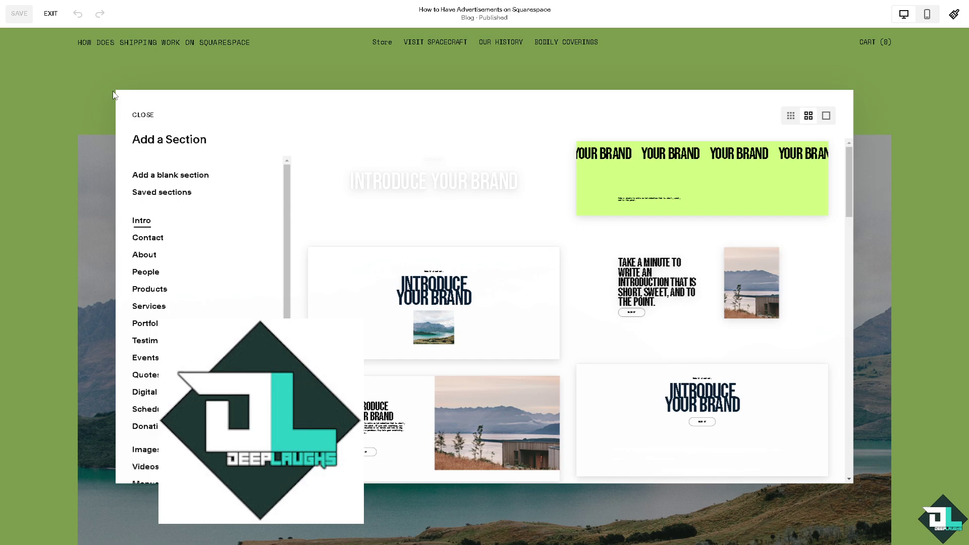
left_click(153, 238)
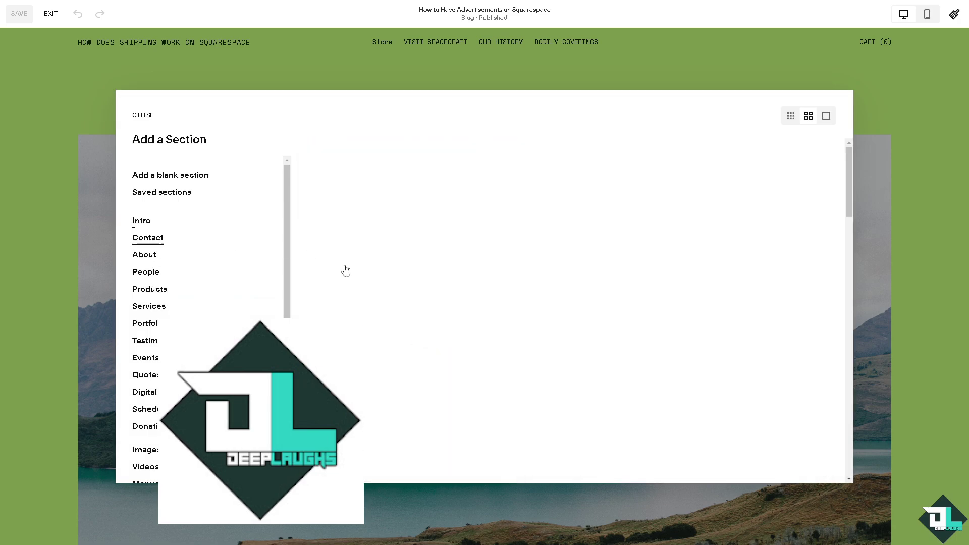
scroll(195, 283, "down", 2)
scroll(563, 266, "down", 5)
scroll(638, 242, "up", 5)
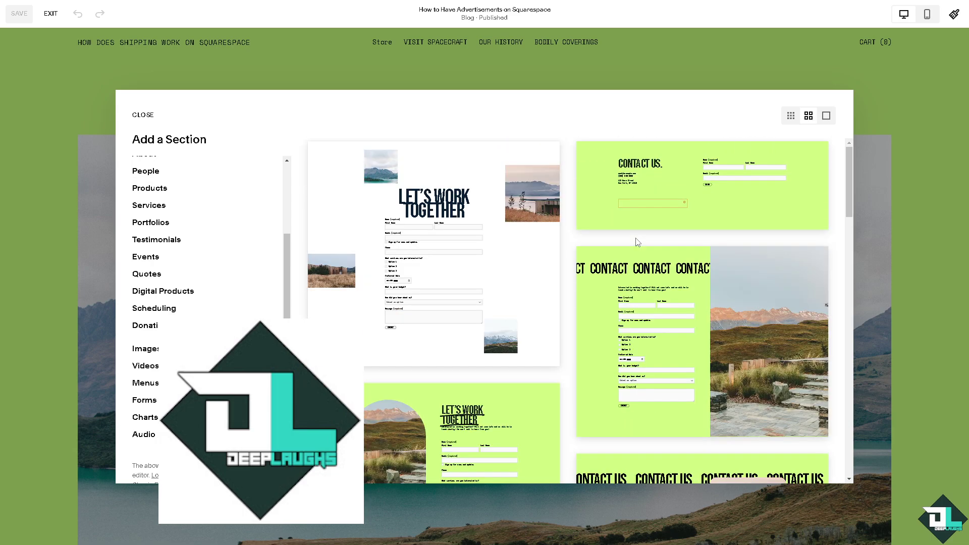
left_click(654, 194)
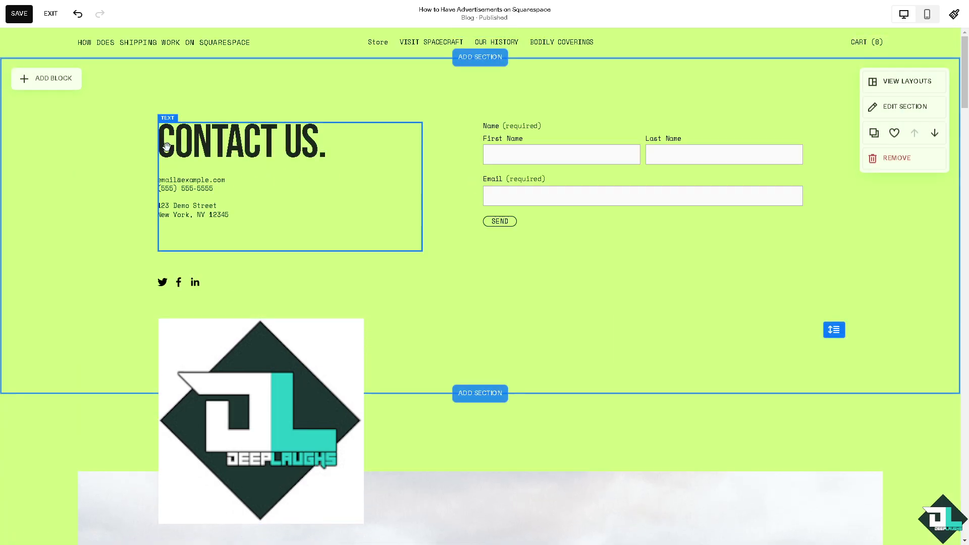
- Add a code block, shift the contact text down, and place the block left by the logo
left_click(43, 79)
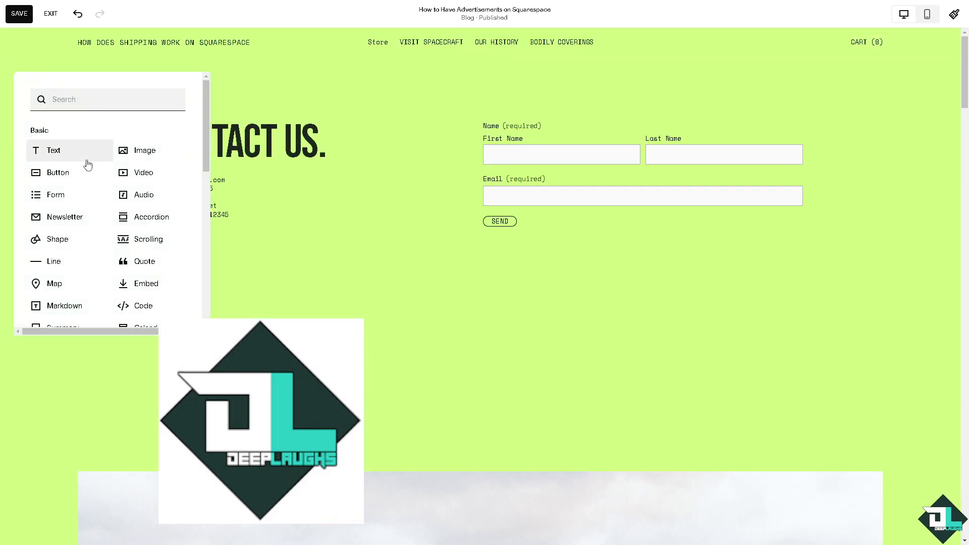
scroll(82, 234, "down", 2)
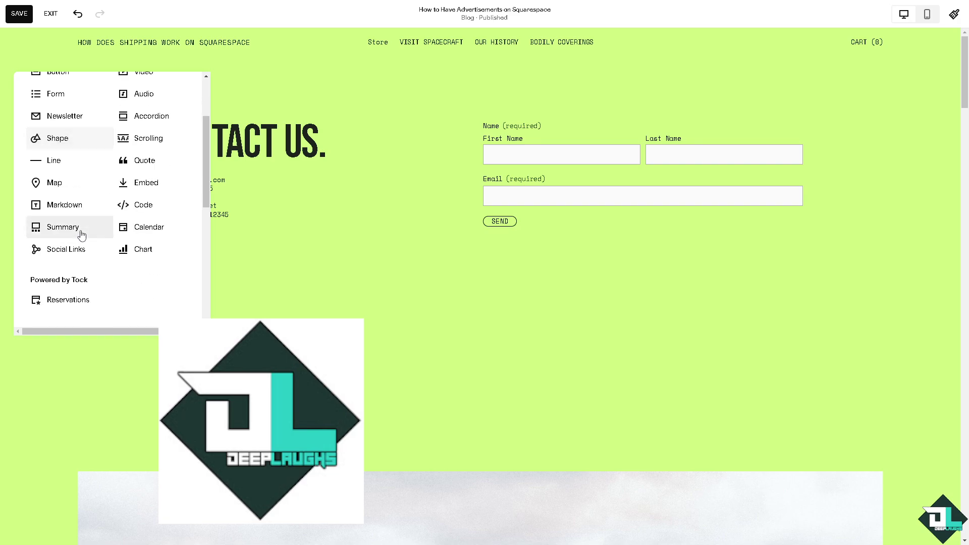
scroll(82, 234, "up", 2)
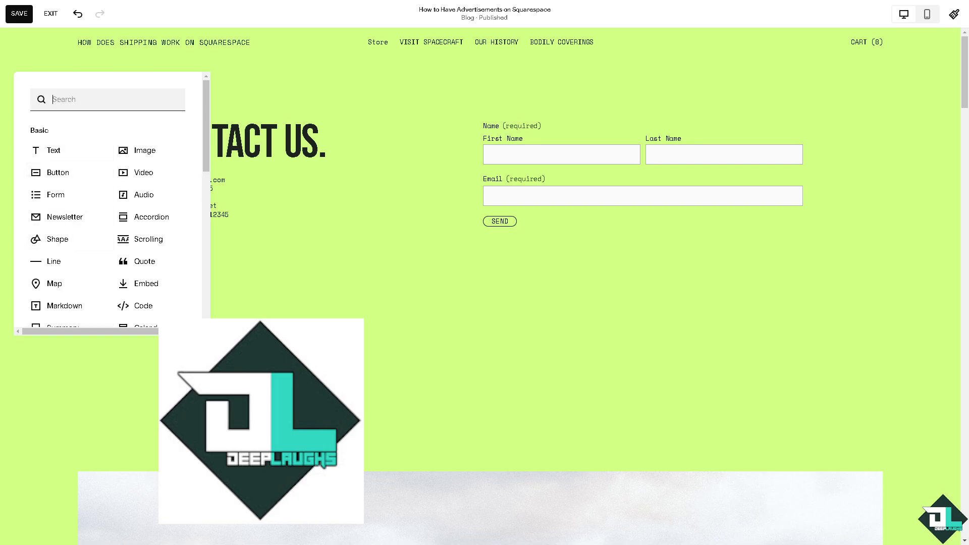
key("Escape")
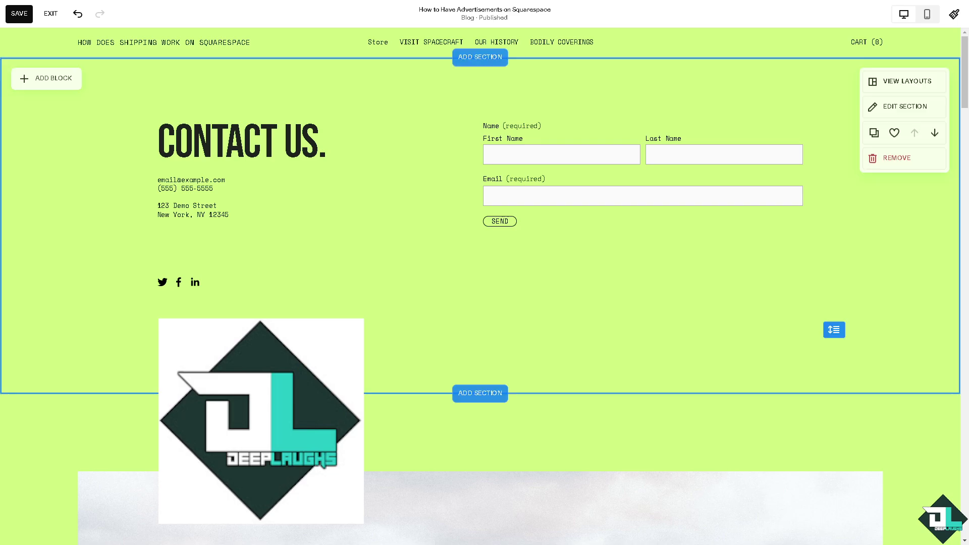
left_click(58, 83)
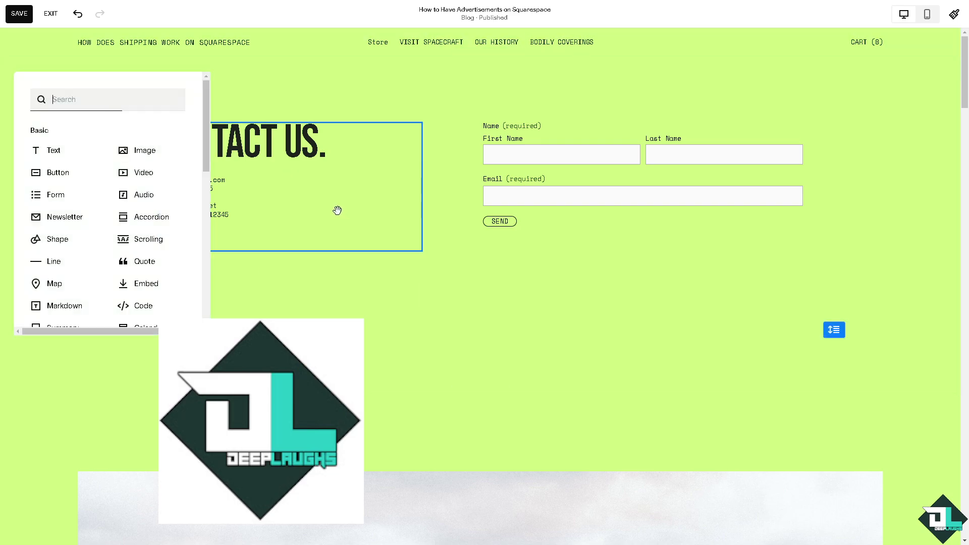
scroll(180, 278, "down", 2)
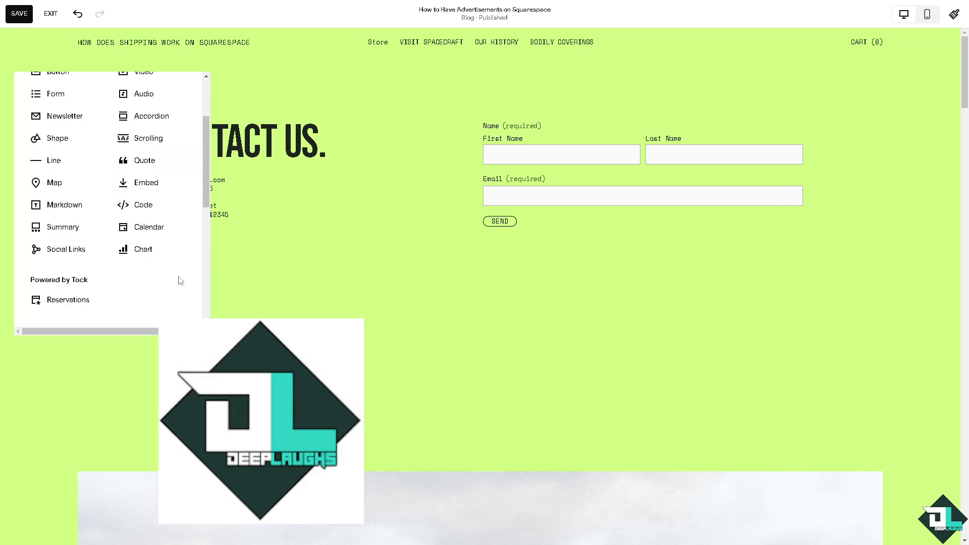
left_click(160, 215)
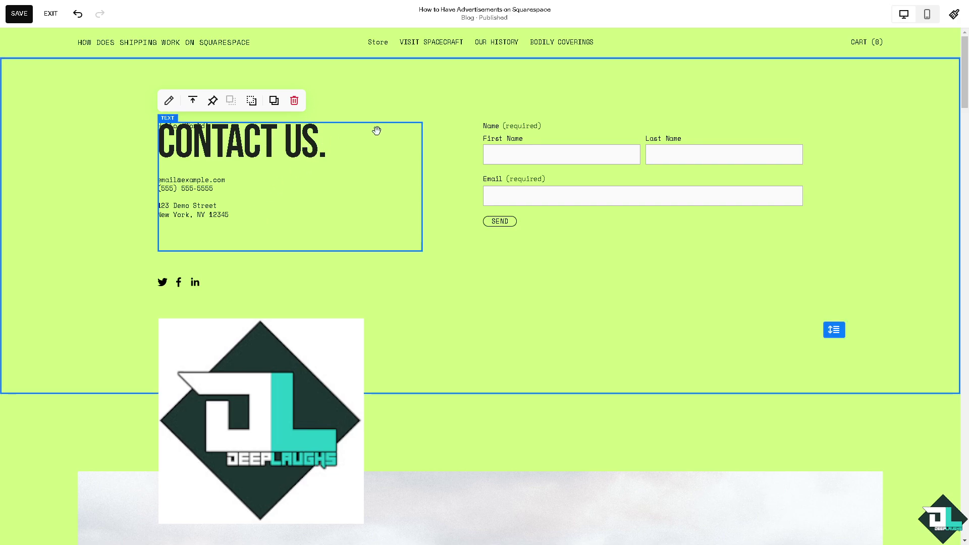
left_click_drag(376, 132, 318, 155)
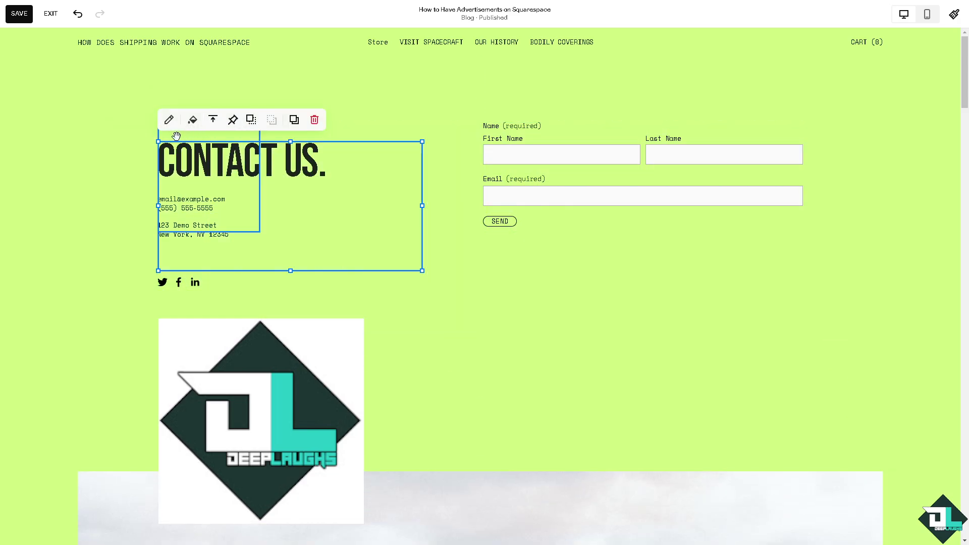
left_click_drag(214, 187, 158, 410)
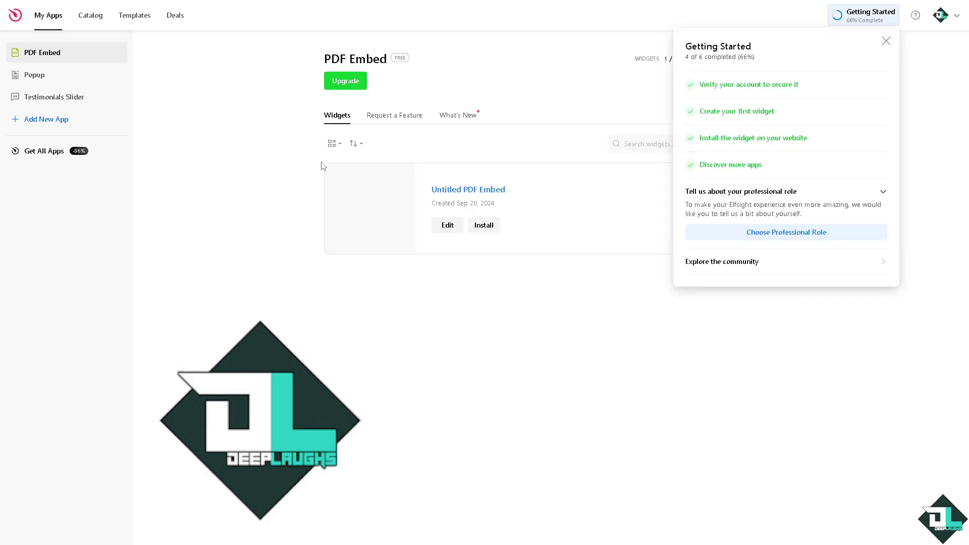
- Clear the existing popup widget from the Popup app and start a new popup widget
left_click(211, 130)
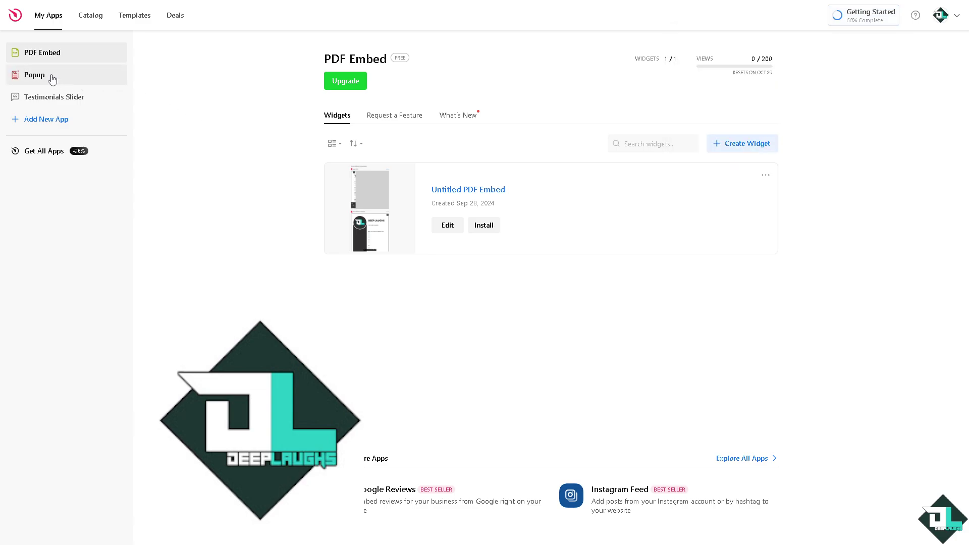
left_click(40, 81)
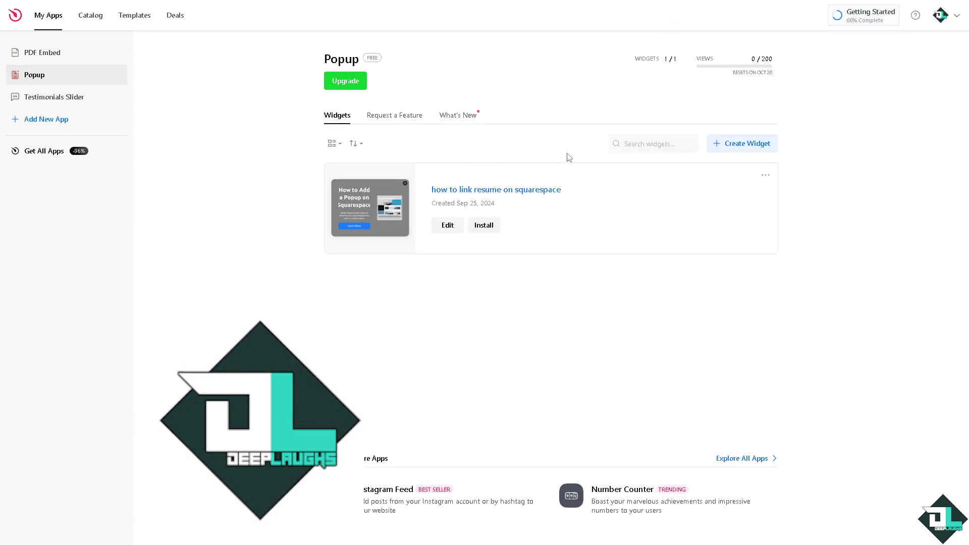
left_click(738, 148)
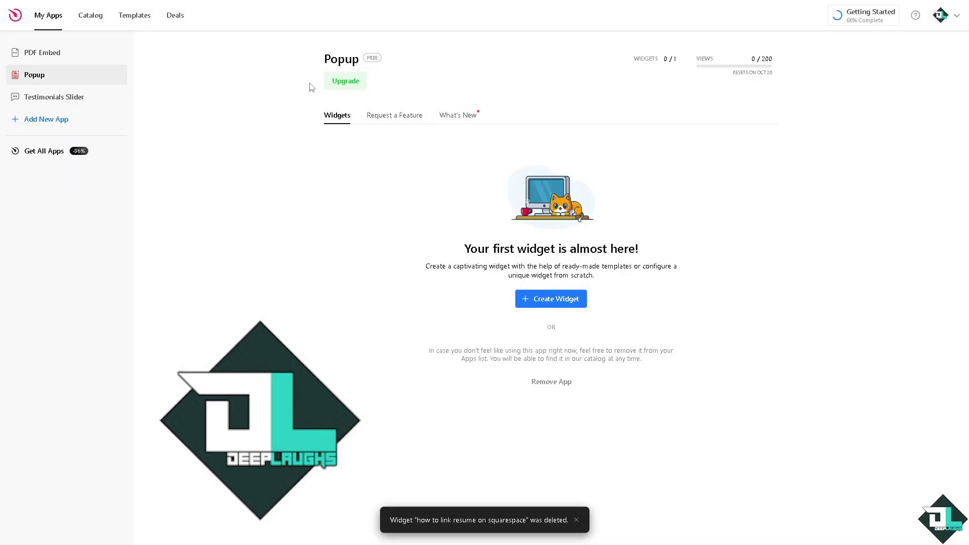
left_click(536, 298)
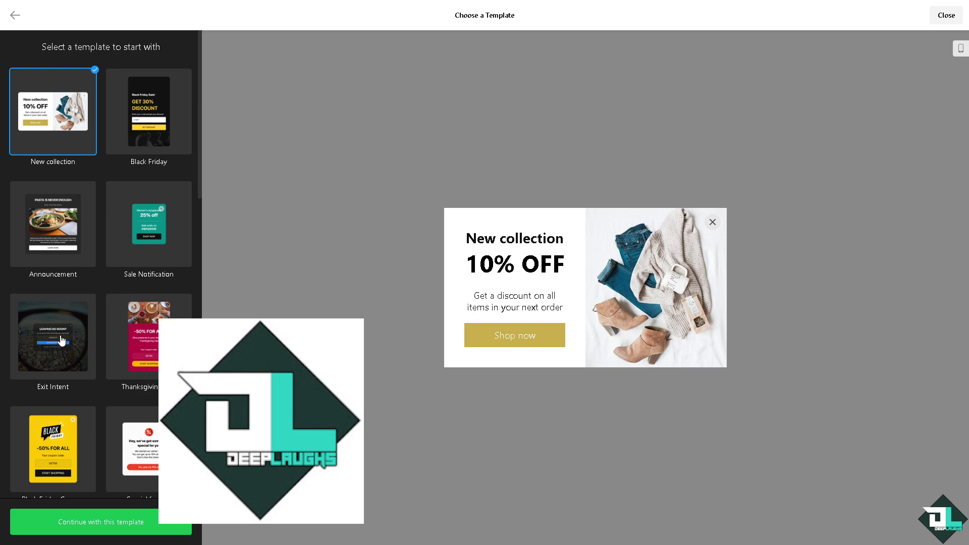
- Browse the popup templates and pick the Offer Popup template with its -40% ON COURSES design
scroll(72, 246, "down", 1)
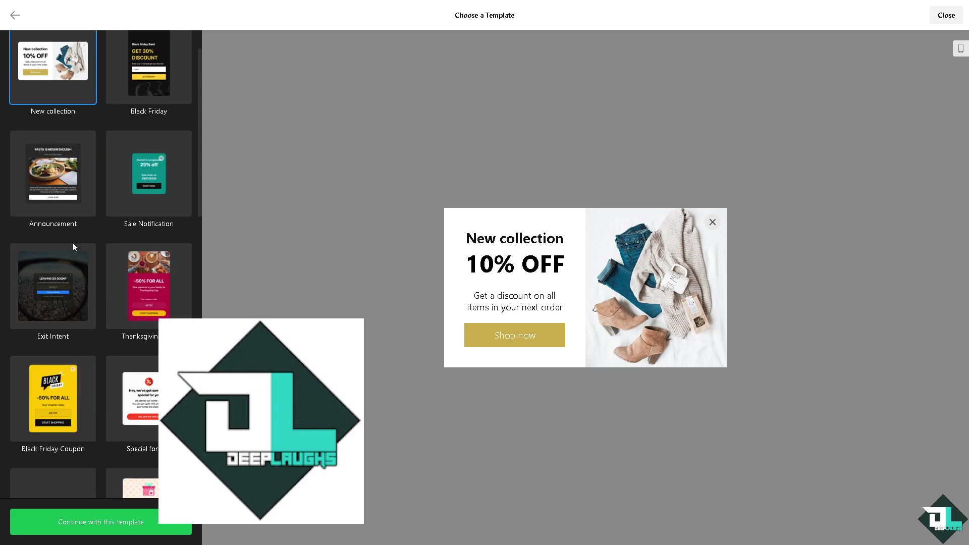
scroll(89, 249, "down", 2)
scroll(90, 250, "down", 2)
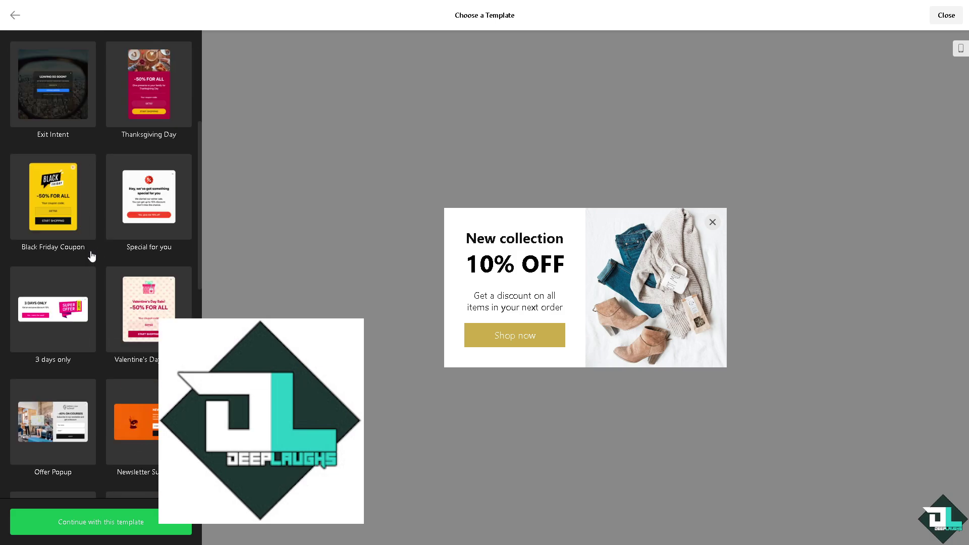
scroll(91, 256, "down", 1)
scroll(91, 255, "up", 4)
scroll(91, 255, "down", 5)
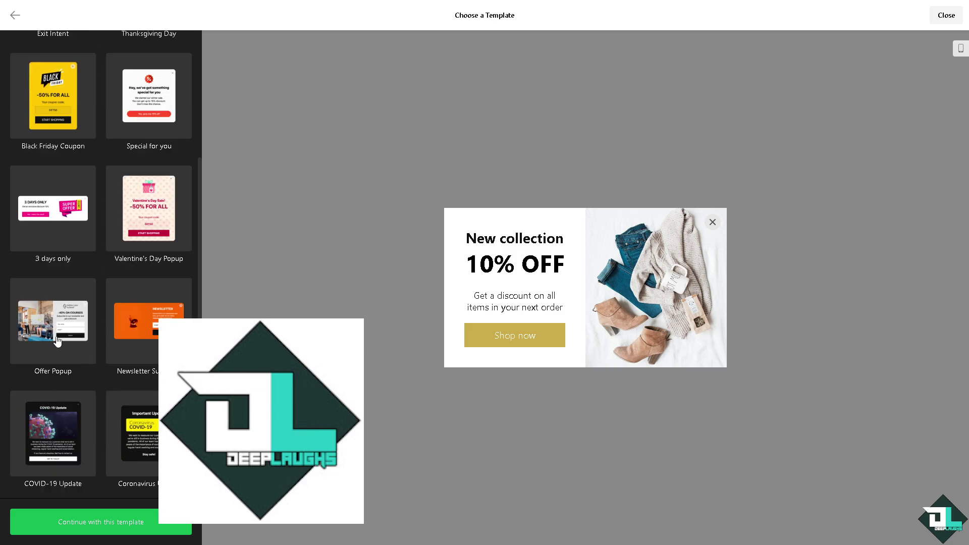
left_click(57, 342)
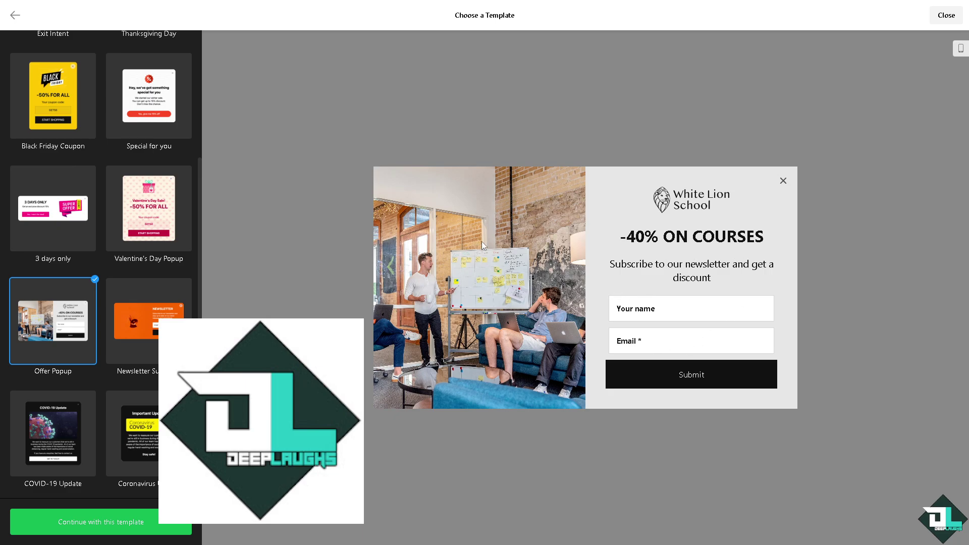
- Create the Offer Popup widget, rename it 'How to Have Advertisements on Squarespace', and publish it
left_click(137, 523)
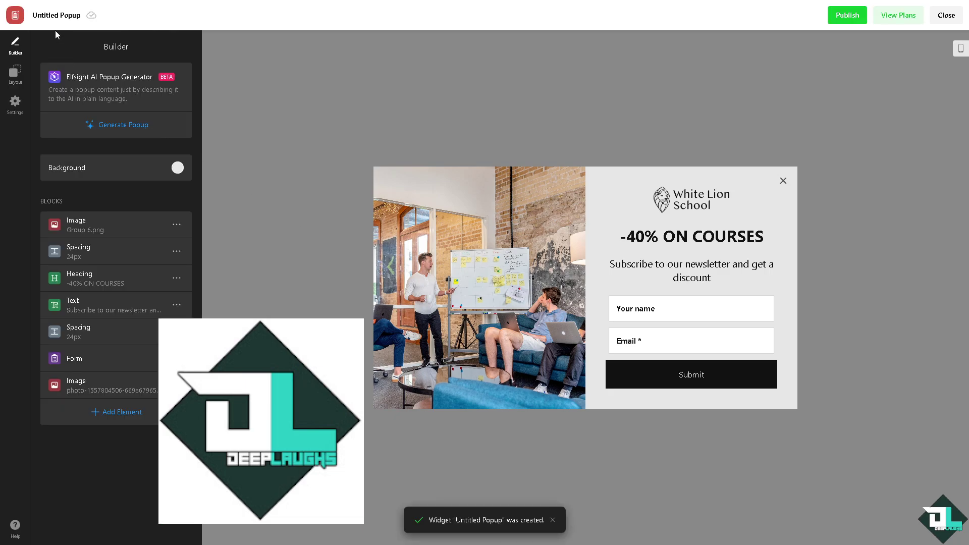
left_click(56, 15)
type("How to Have Advertisements on Squarespace")
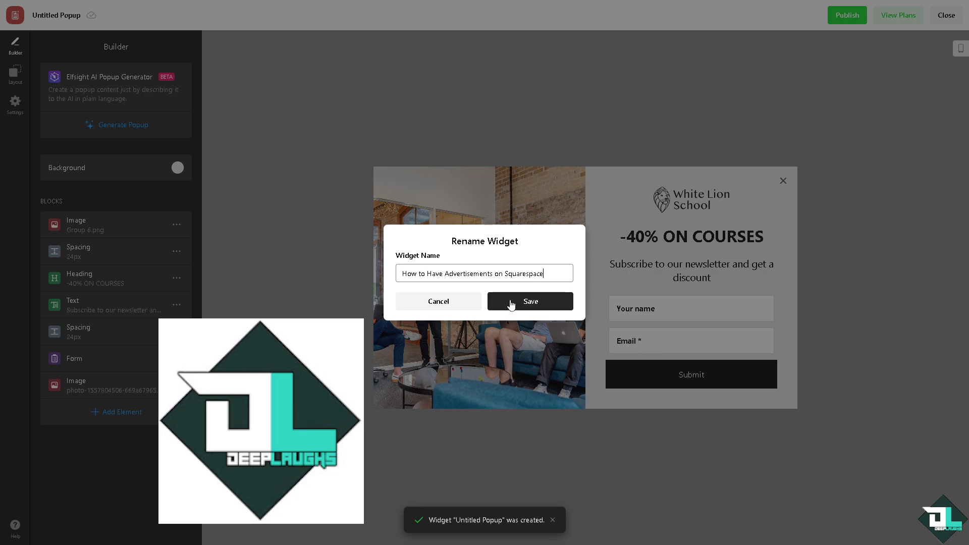
left_click(512, 303)
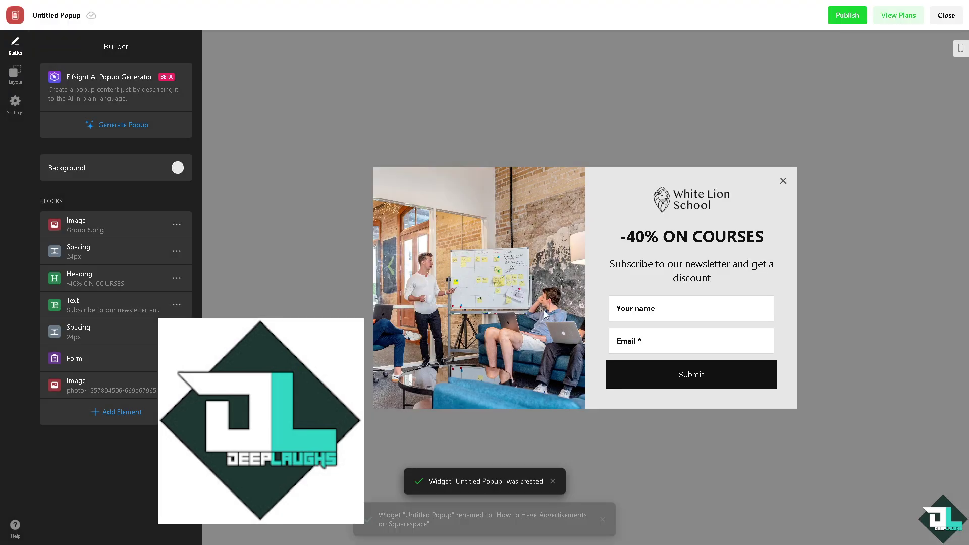
left_click(842, 17)
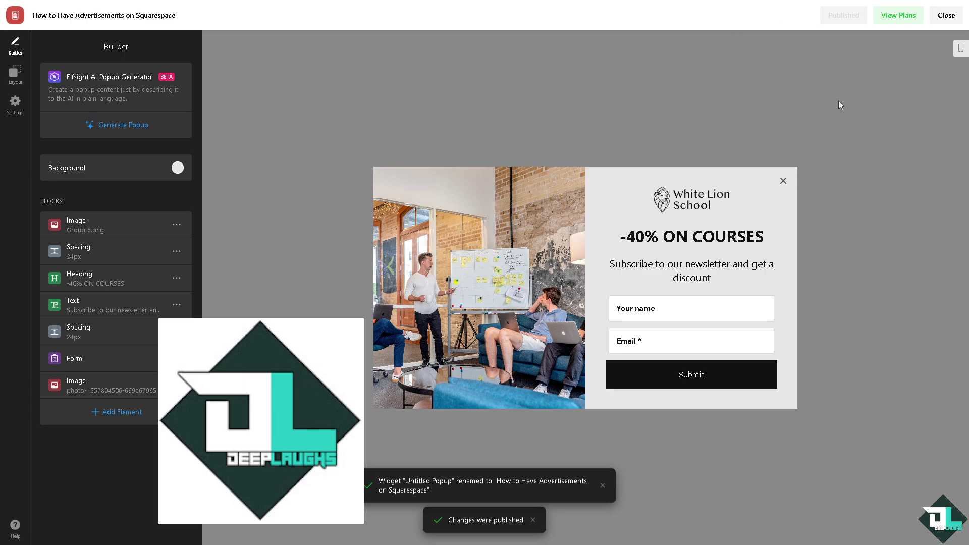
left_click(943, 19)
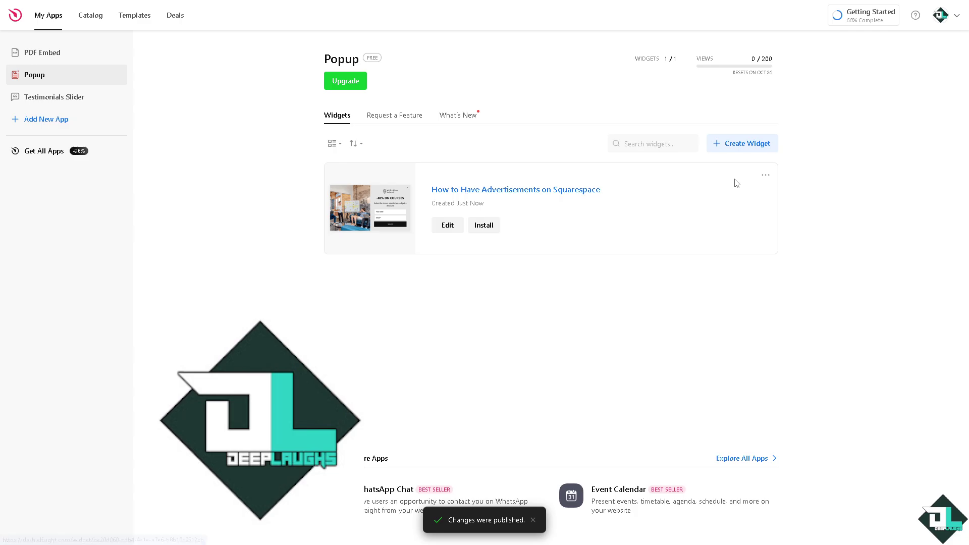
- Copy the new popup widget's embed code and bring up the Squarespace installation tutorial
left_click(761, 177)
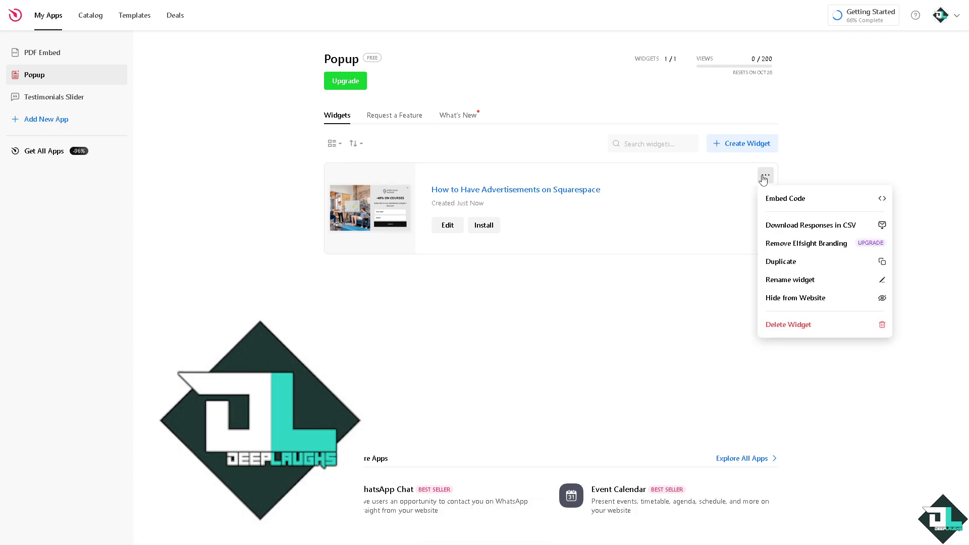
left_click(773, 200)
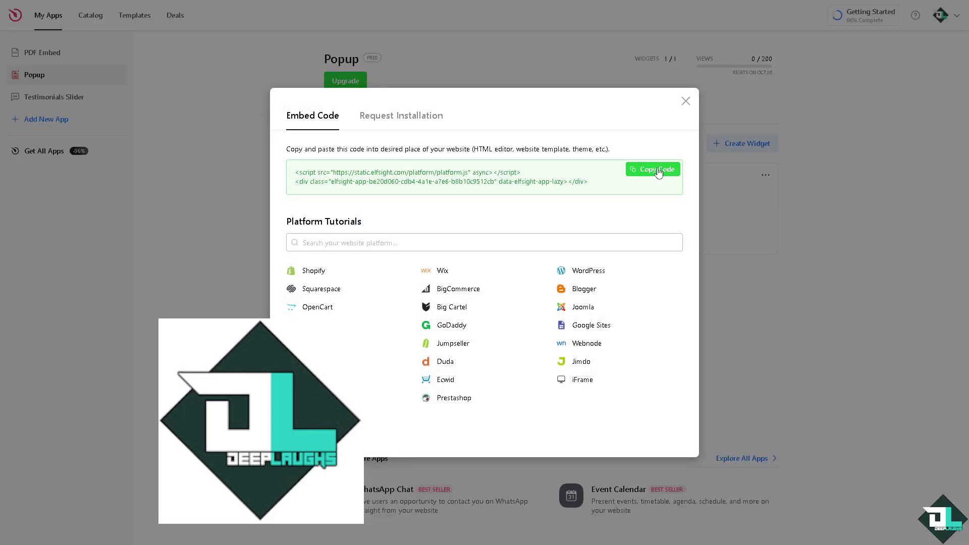
left_click(657, 170)
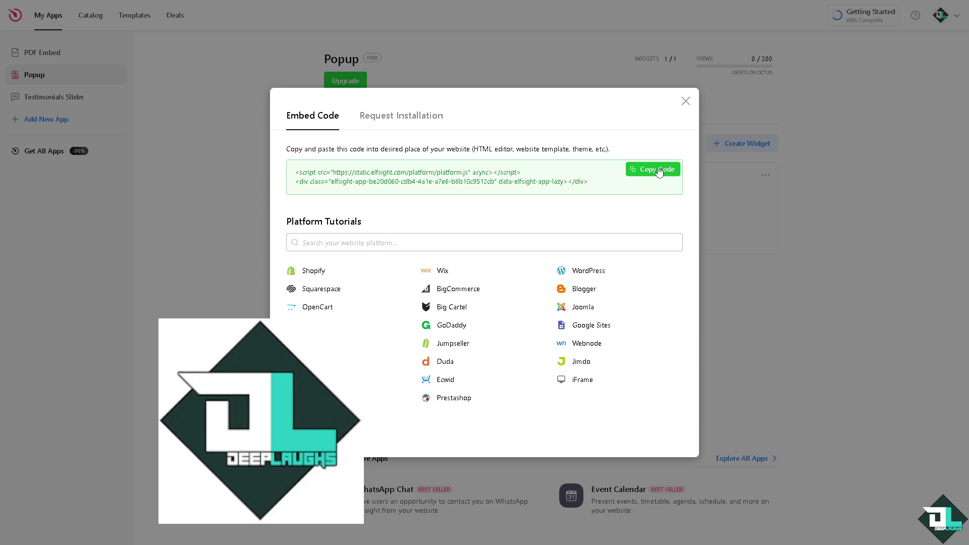
left_click(323, 295)
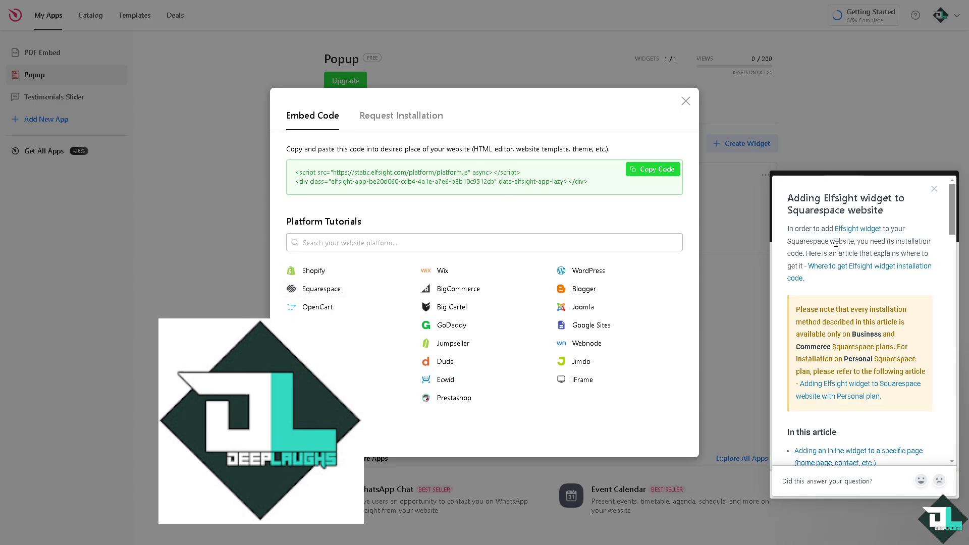
scroll(850, 303, "down", 10)
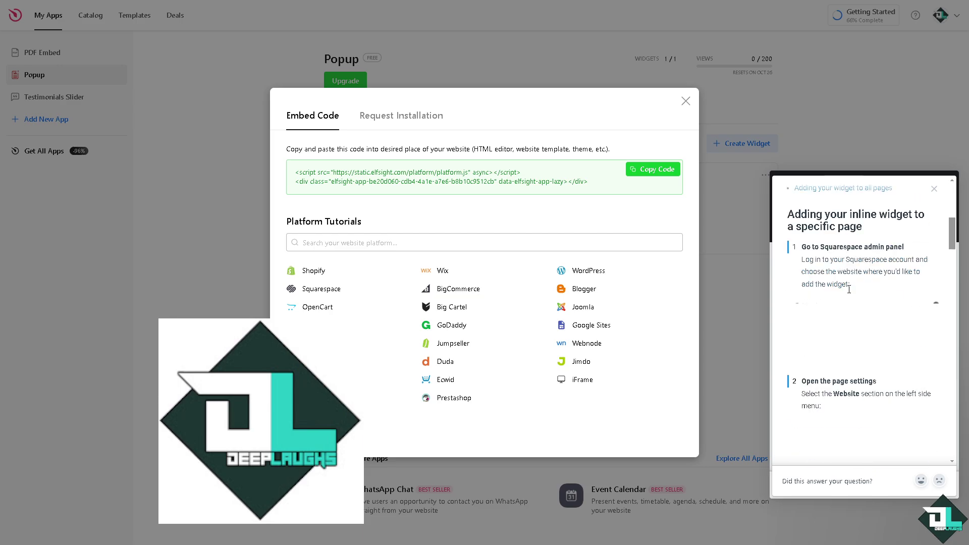
scroll(851, 309, "down", 4)
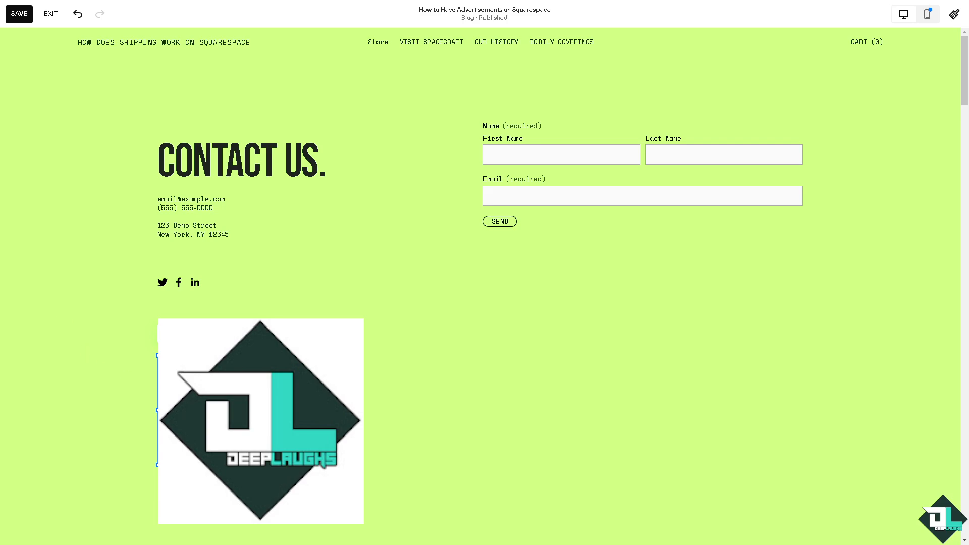
- Paste the Elfsight popup embed script into the blog page's code block and save the page
left_click(401, 347)
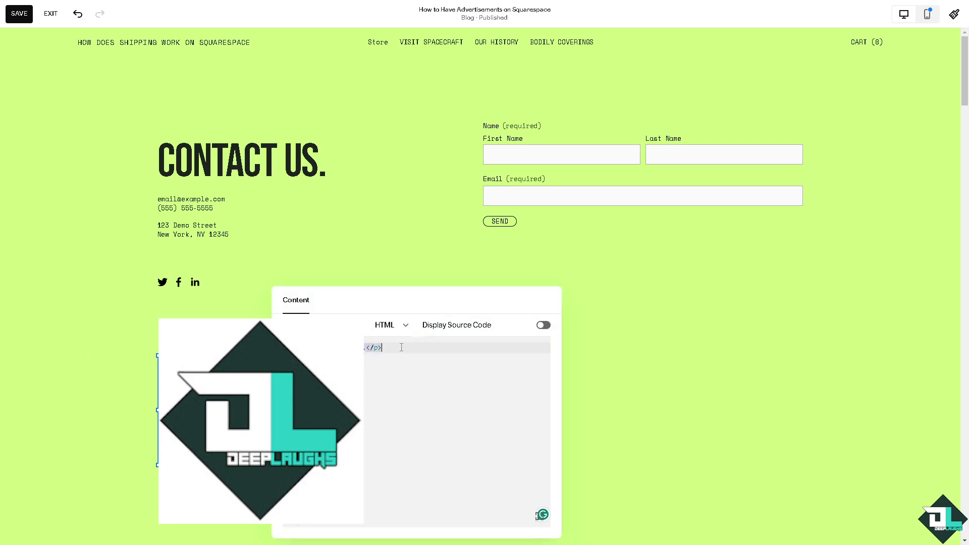
key("ctrl+v")
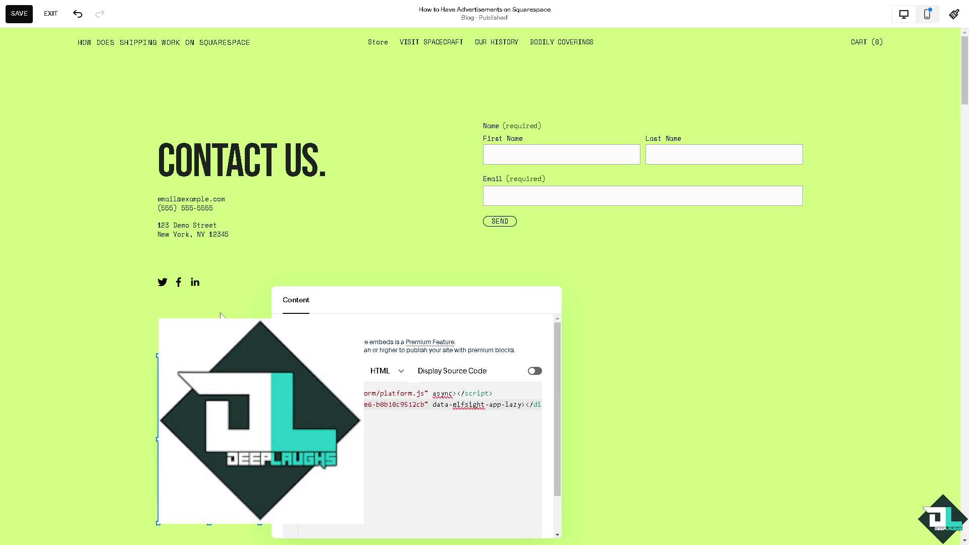
left_click(221, 316)
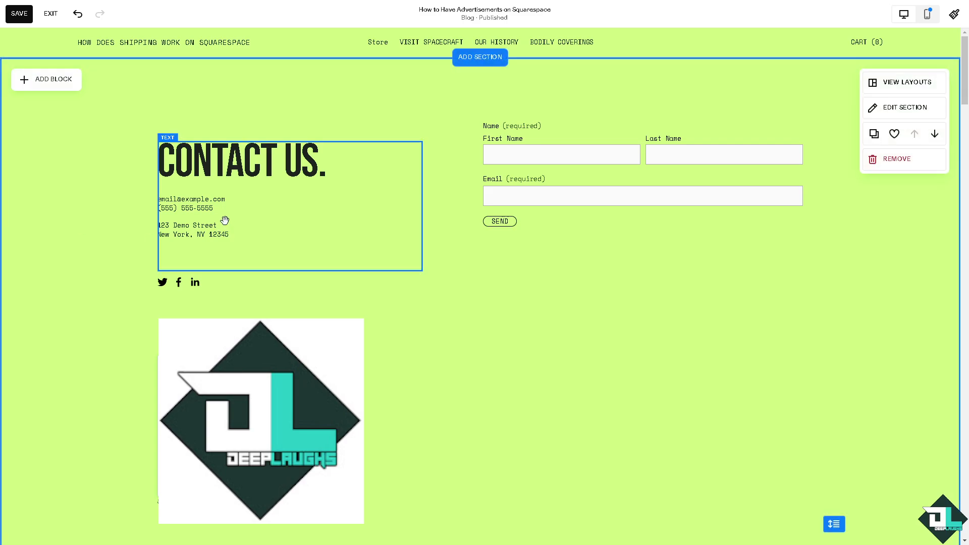
key("ctrl+s")
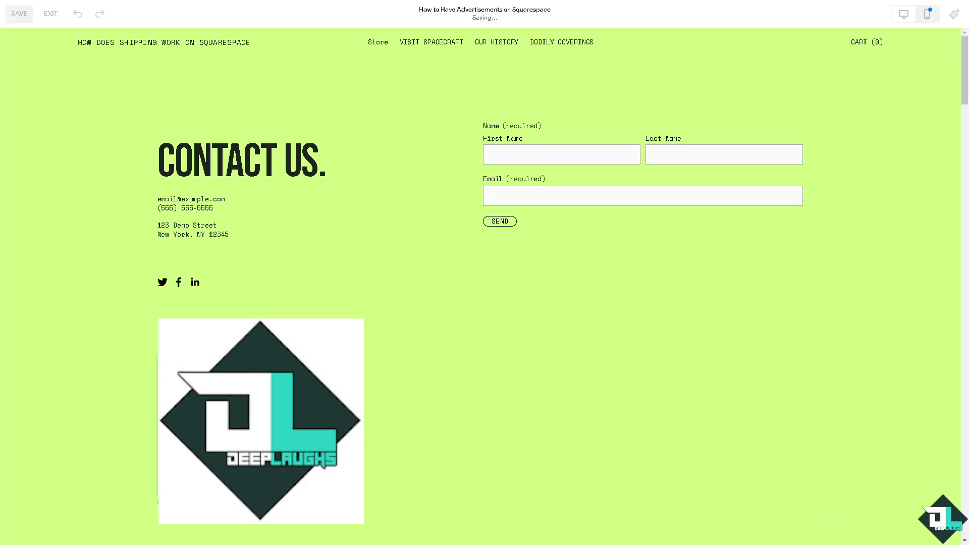